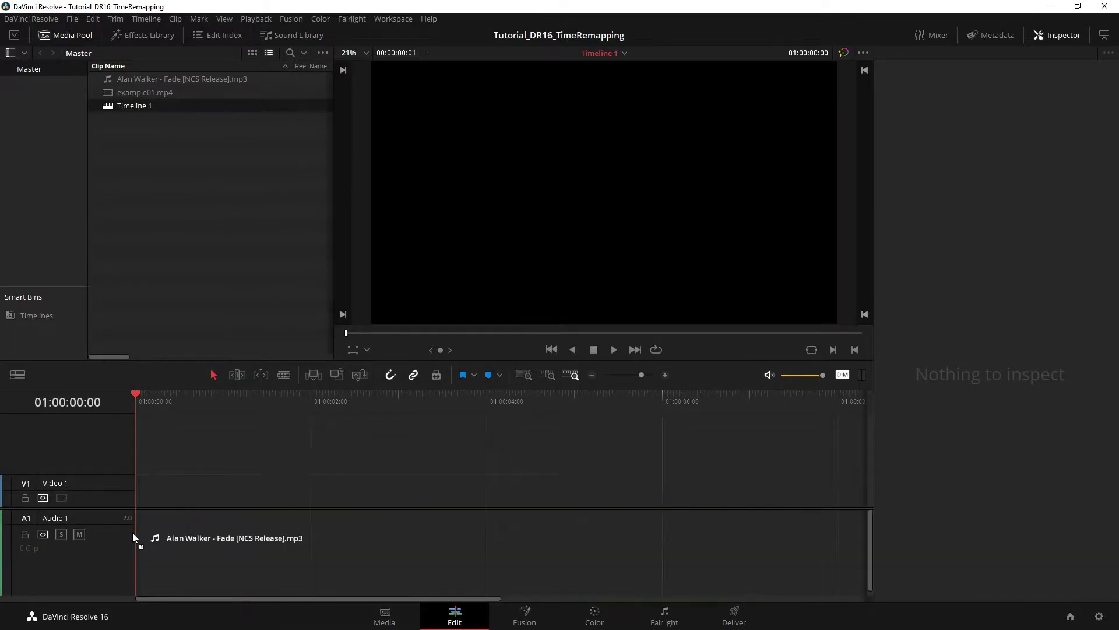
Step: Play the music clip on Audio 1 from its beginning
click(590, 376)
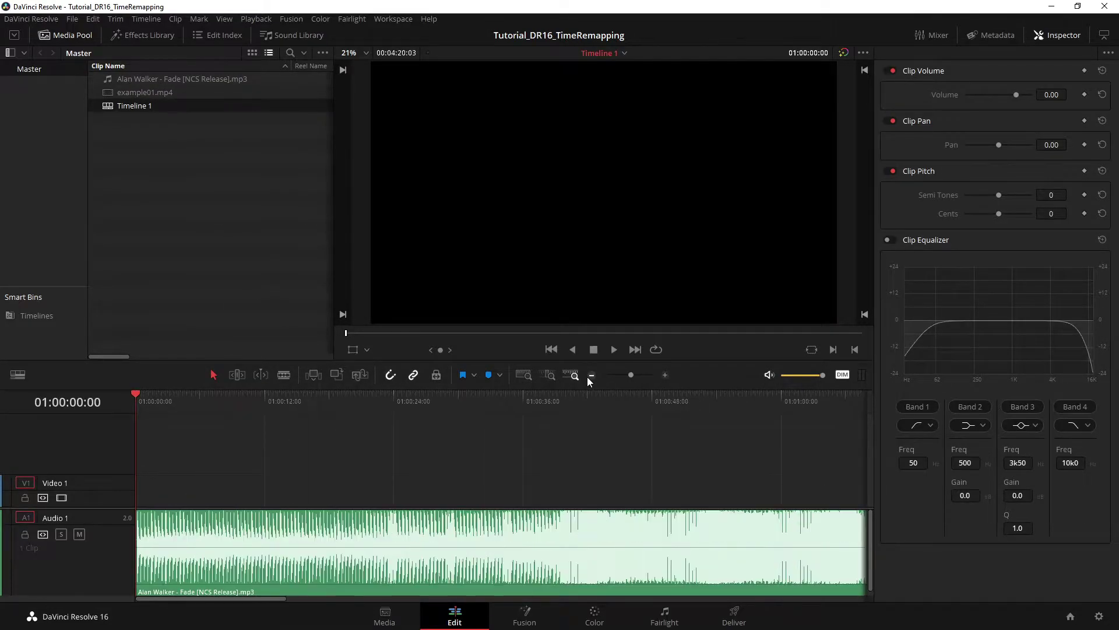
click(590, 376)
click(665, 375)
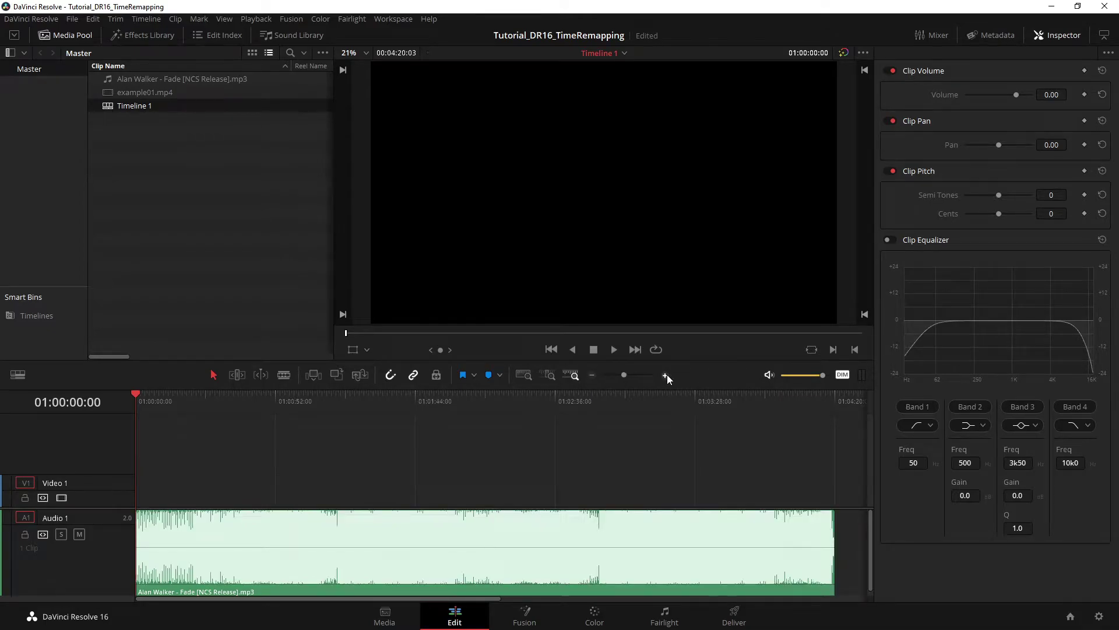
click(665, 375)
key(space)
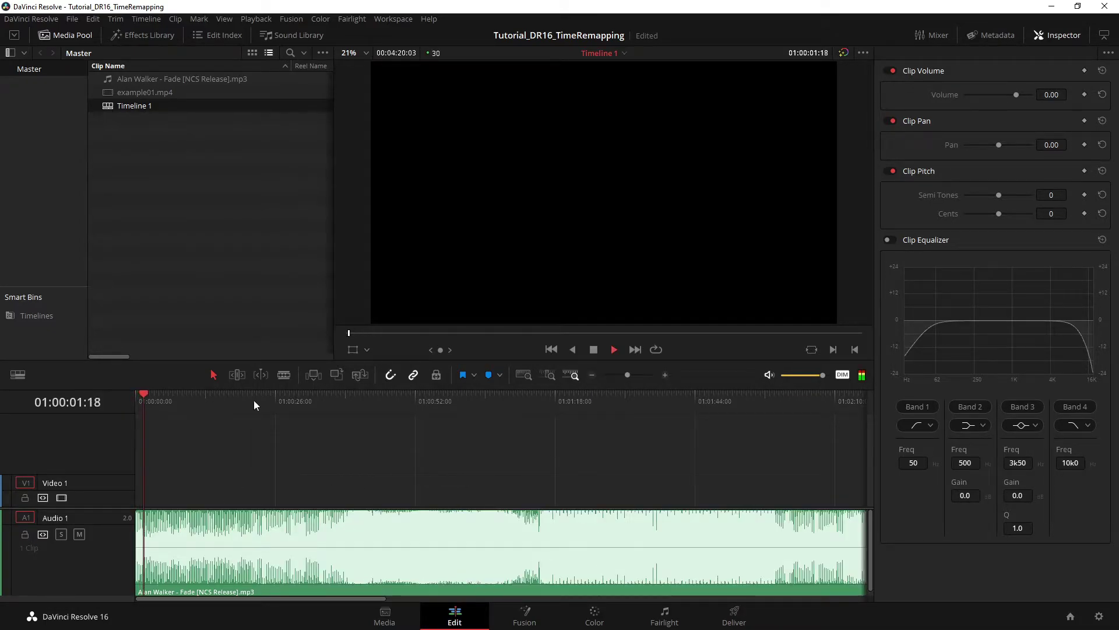
scroll(458, 506, up, 3)
scroll(468, 506, down, 1)
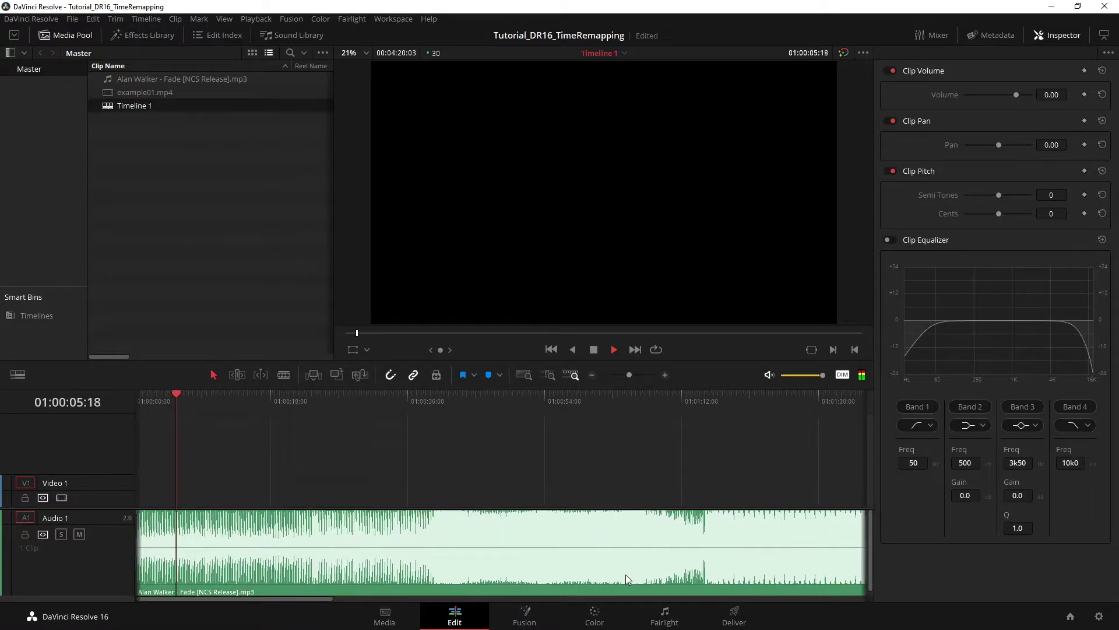
Step: Skip ahead in the music to the drop and listen to its beats from 01:01:16:23
click(698, 398)
drag(780, 564, 436, 559)
scroll(441, 551, up, 2)
scroll(442, 553, up, 2)
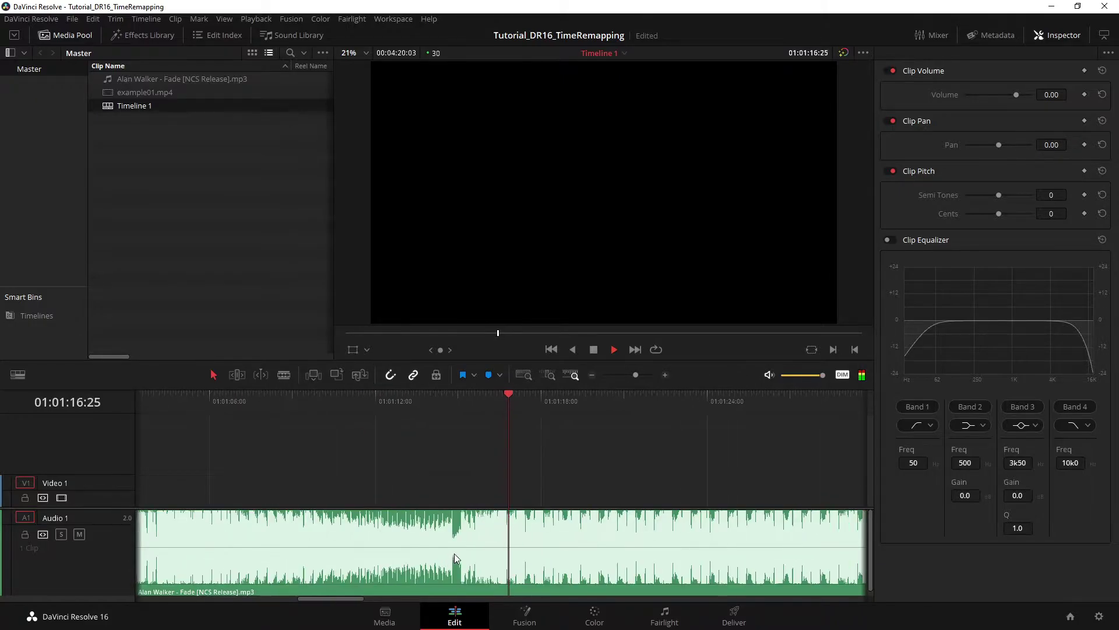
key(space)
drag(505, 400, 508, 405)
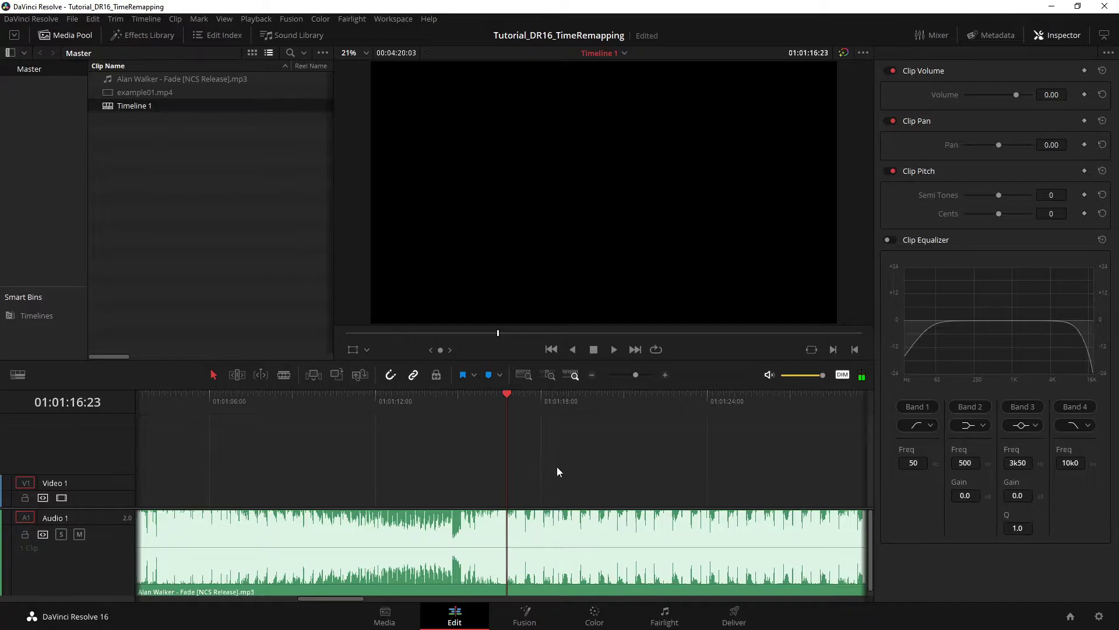
key(space)
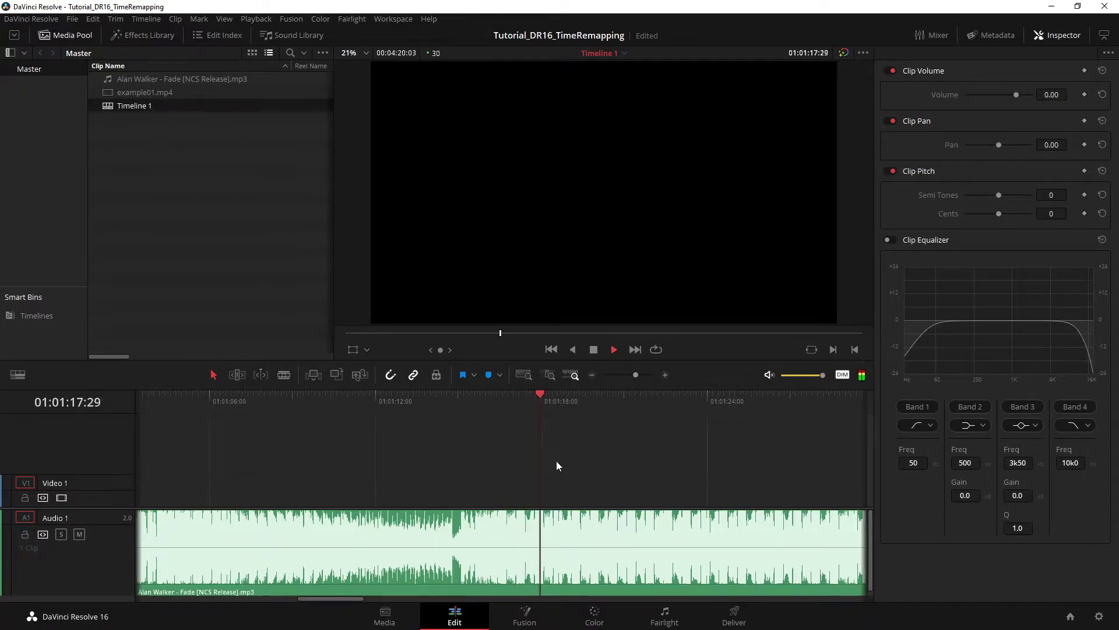
key(space)
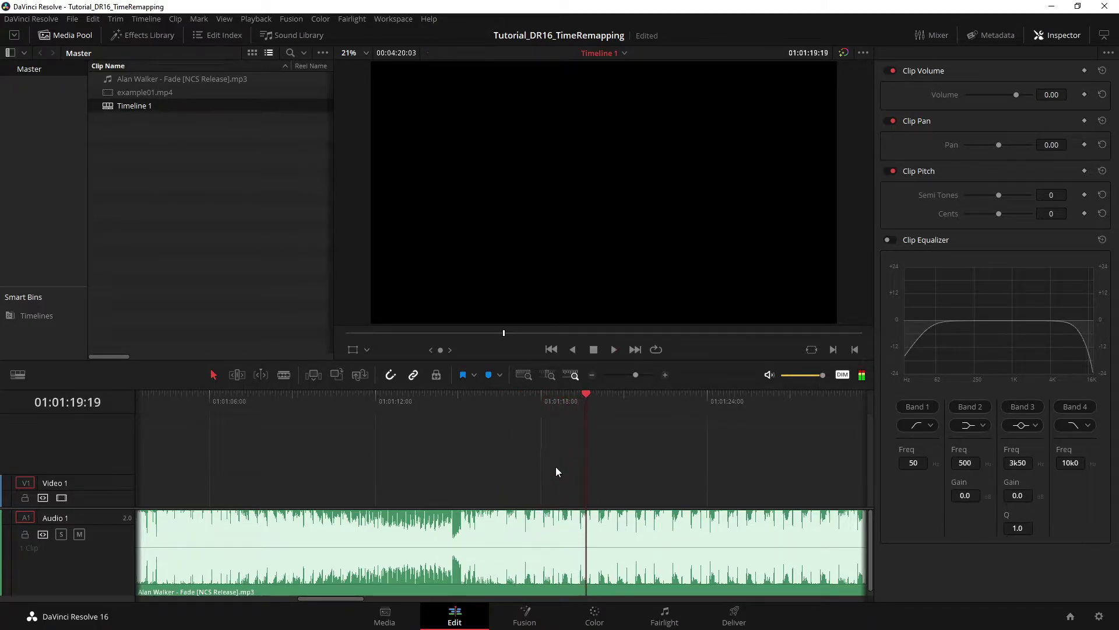
Step: Add a timeline marker on the music beat at 01:01:16:23
scroll(714, 550, up, 3)
click(301, 393)
key(space)
drag(330, 406, 302, 408)
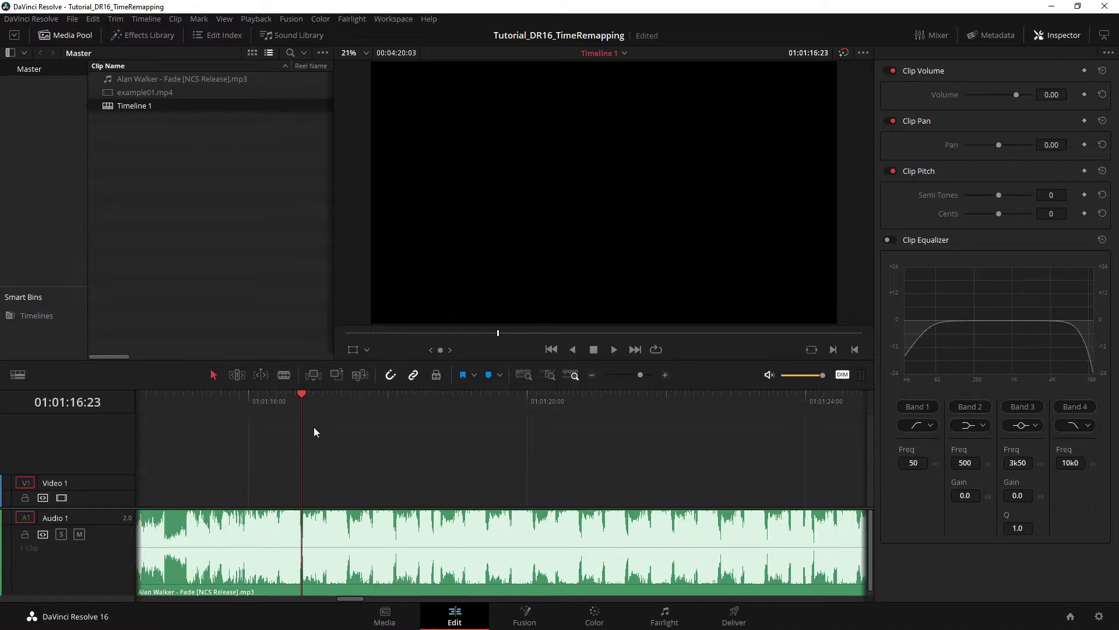
click(490, 376)
Step: Add timeline markers at 01:01:17:13 and on the following beat peak in the waveform
click(351, 403)
click(349, 403)
click(488, 375)
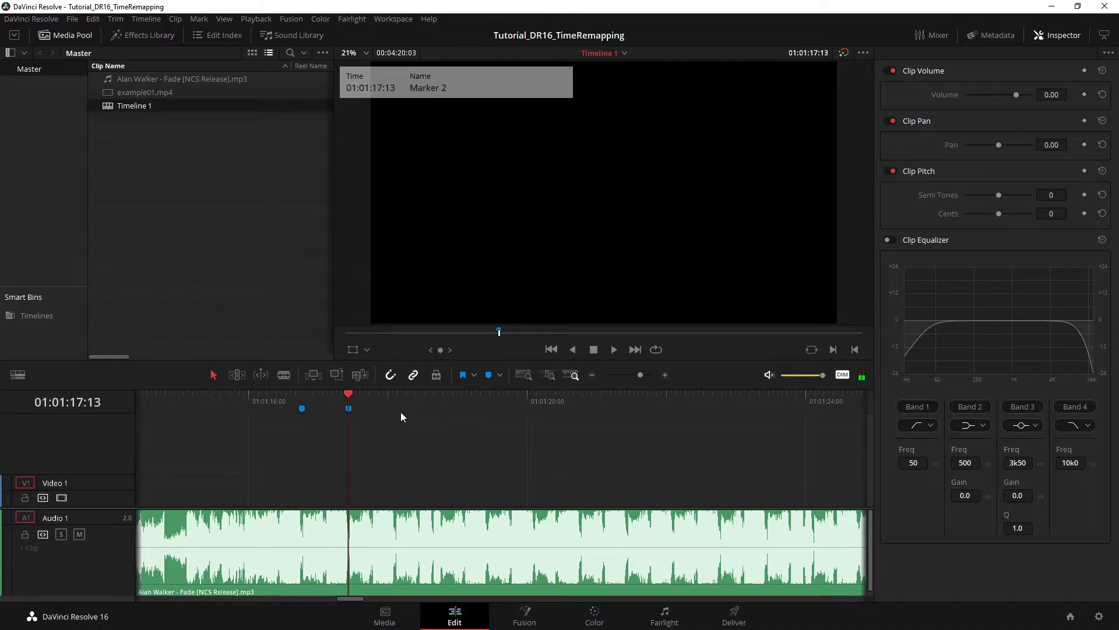
drag(401, 405, 396, 405)
click(488, 376)
Step: Play on to the fourth beat and add a timeline marker at 01:01:18:20
key(space)
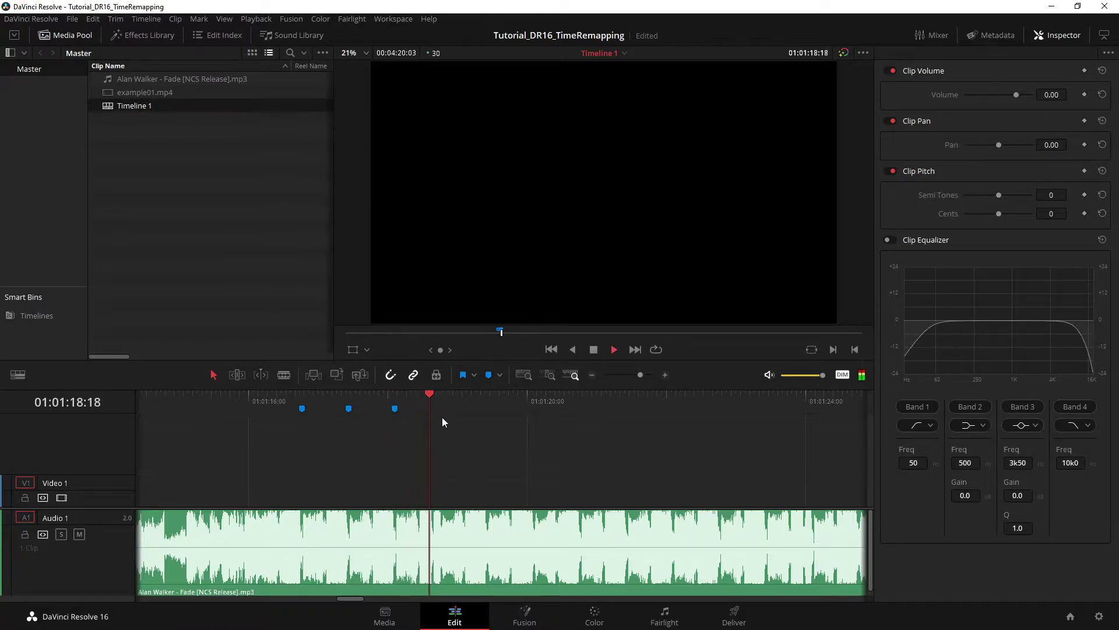
click(432, 401)
click(433, 401)
click(489, 376)
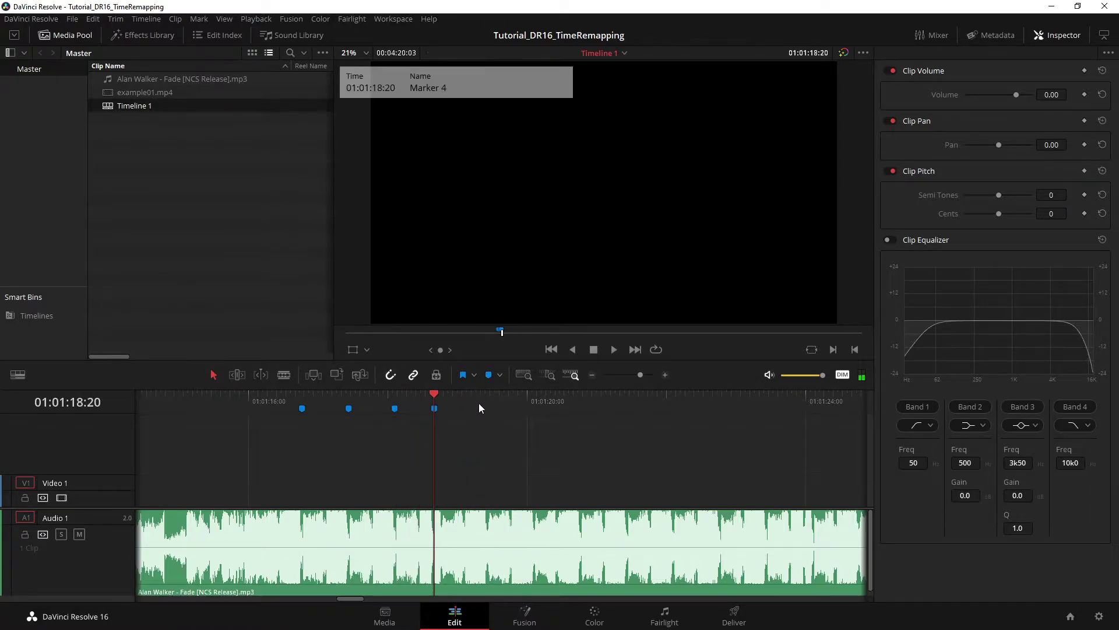
Step: Locate the beat ahead of the existing markers by listening and add a timeline marker at 01:01:16:03
click(256, 401)
key(space)
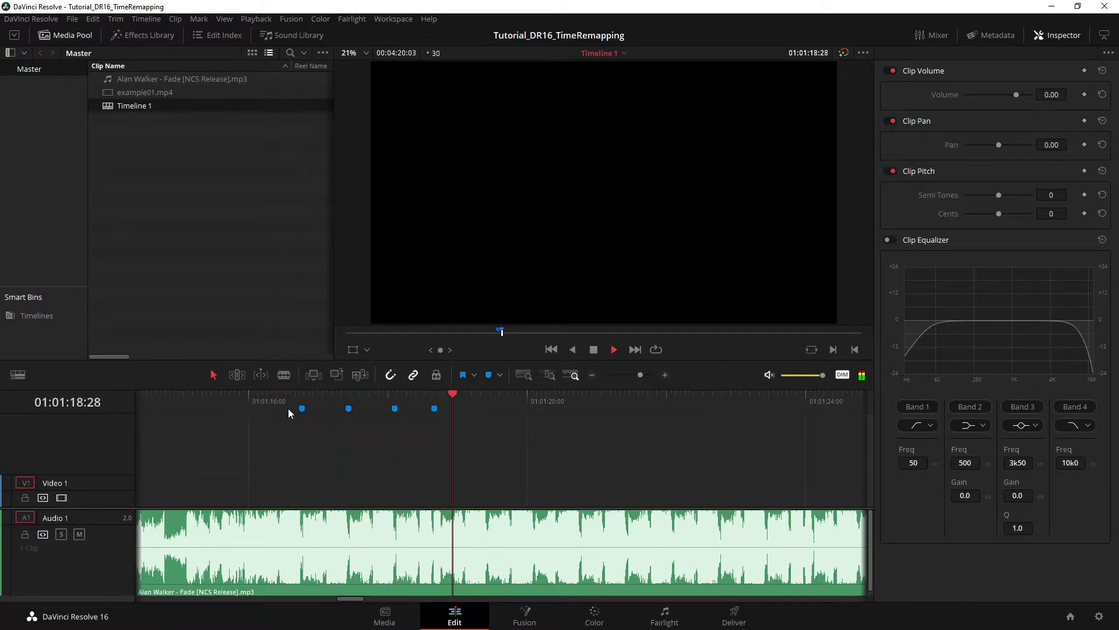
key(space)
click(435, 397)
click(416, 401)
drag(282, 401, 240, 408)
key(space)
key(space)
click(244, 401)
key(space)
key(space)
drag(266, 401, 255, 401)
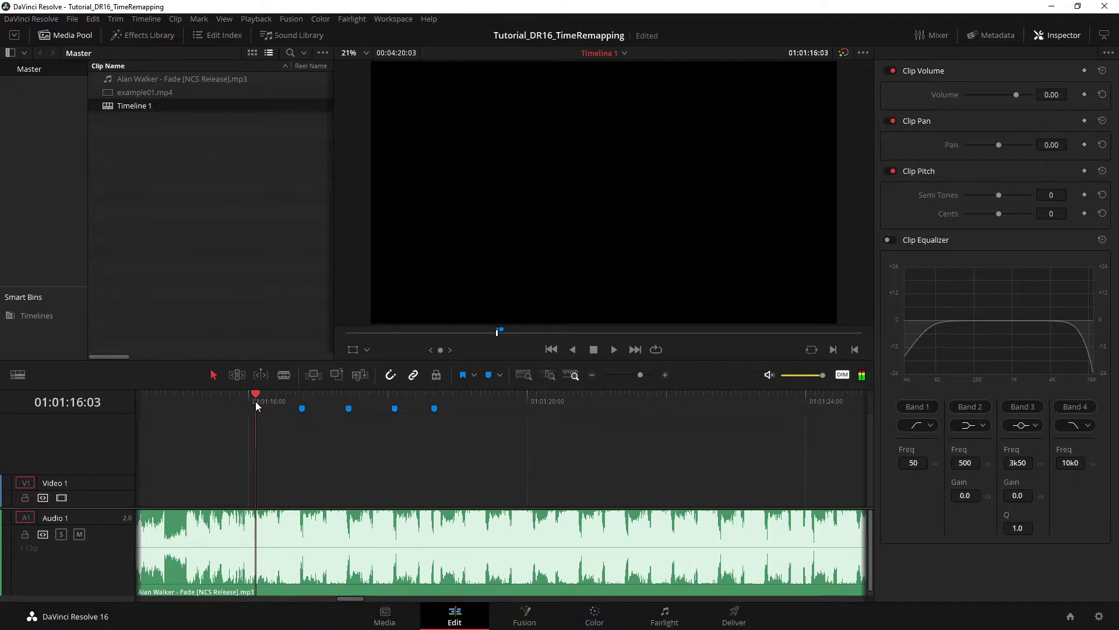
click(489, 376)
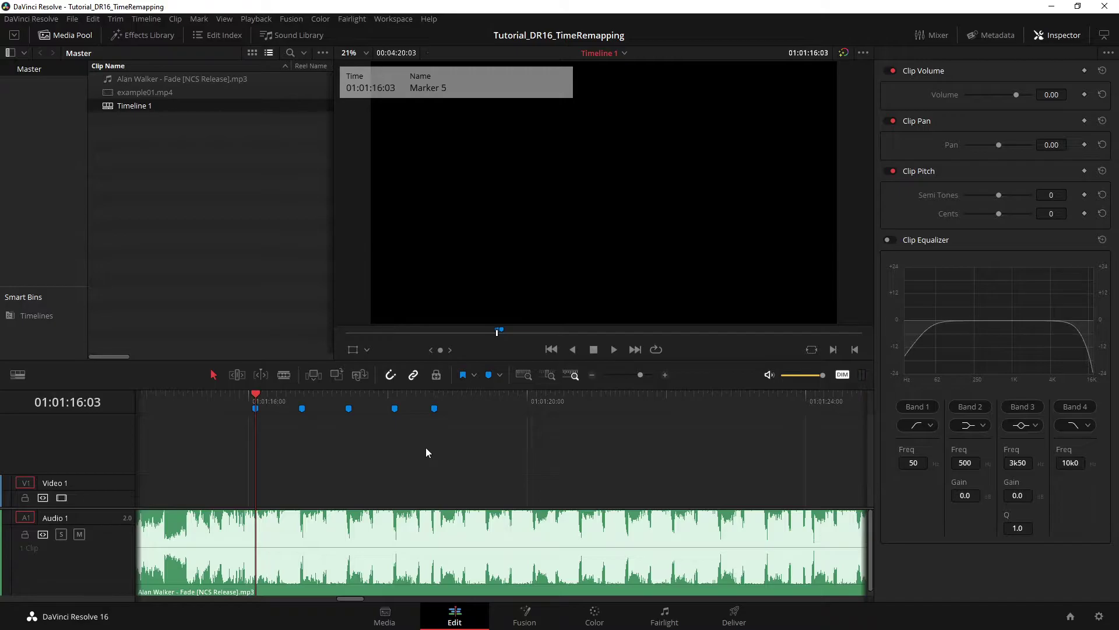
Step: Place example01.mp4 on Video 1 so it starts at the marker at 01:01:16:03
scroll(427, 443, left, 3)
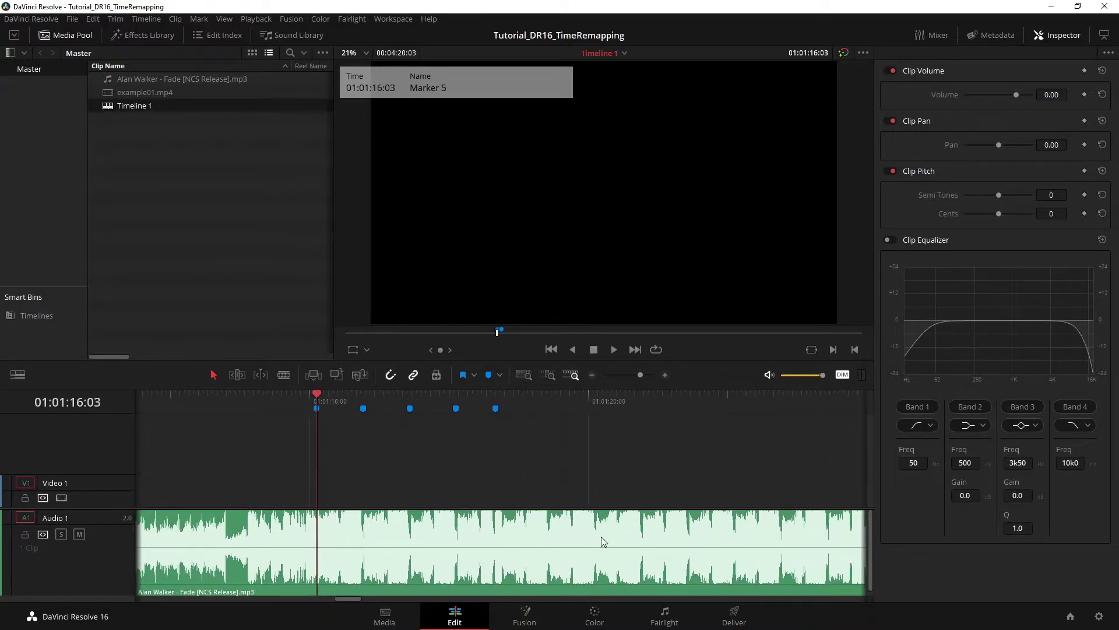
drag(140, 92, 779, 502)
drag(705, 472, 250, 463)
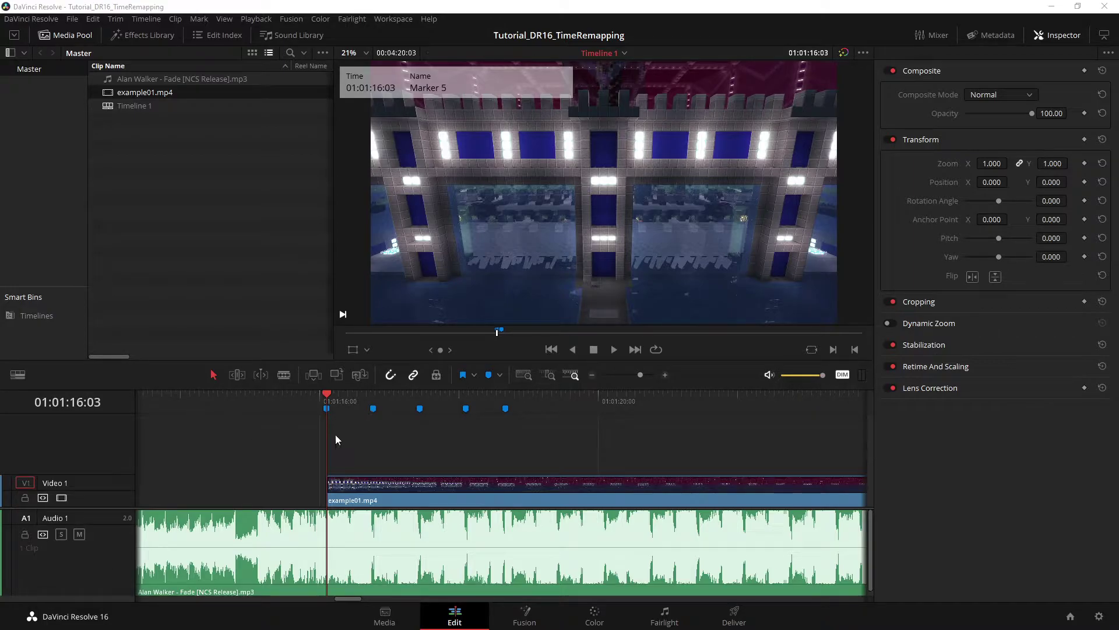
Step: Step through the beat markers to examine the video frame at each one
click(373, 408)
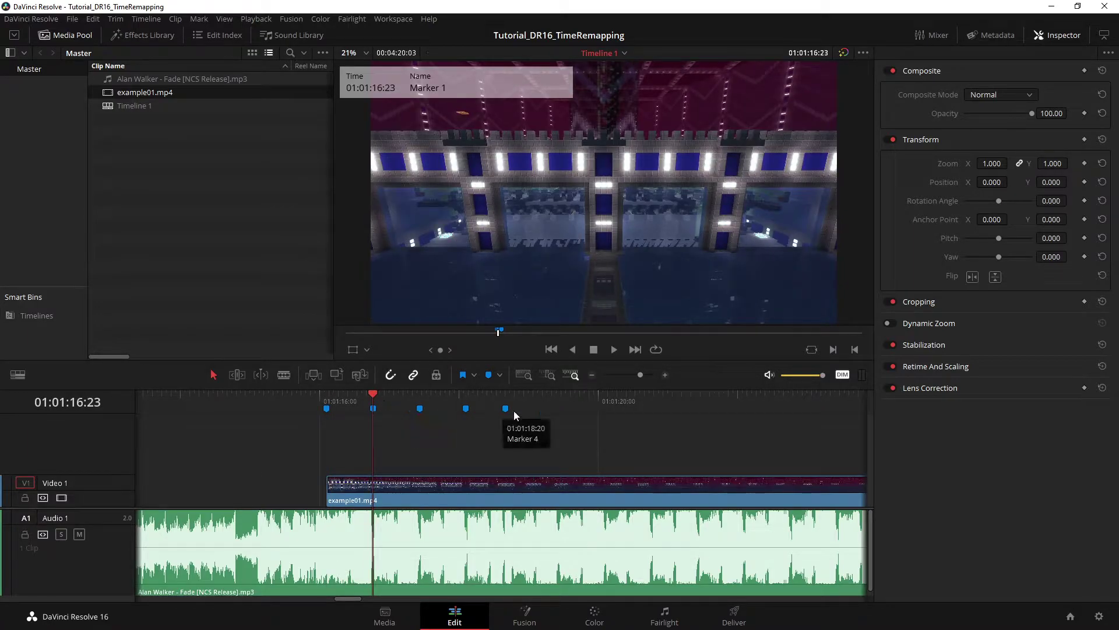
key(shift+Down)
key(shift+Down)
key(shift+Down)
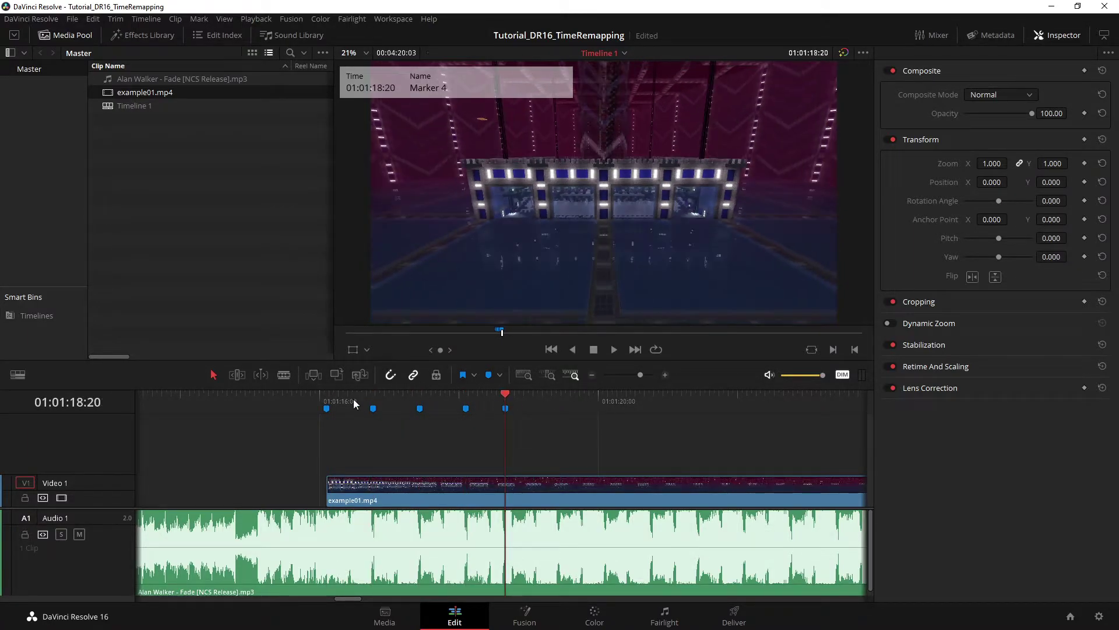
Step: Split the music at the first marker, 01:01:16:03, delete the part before it and remove the leading gap
click(373, 408)
click(327, 407)
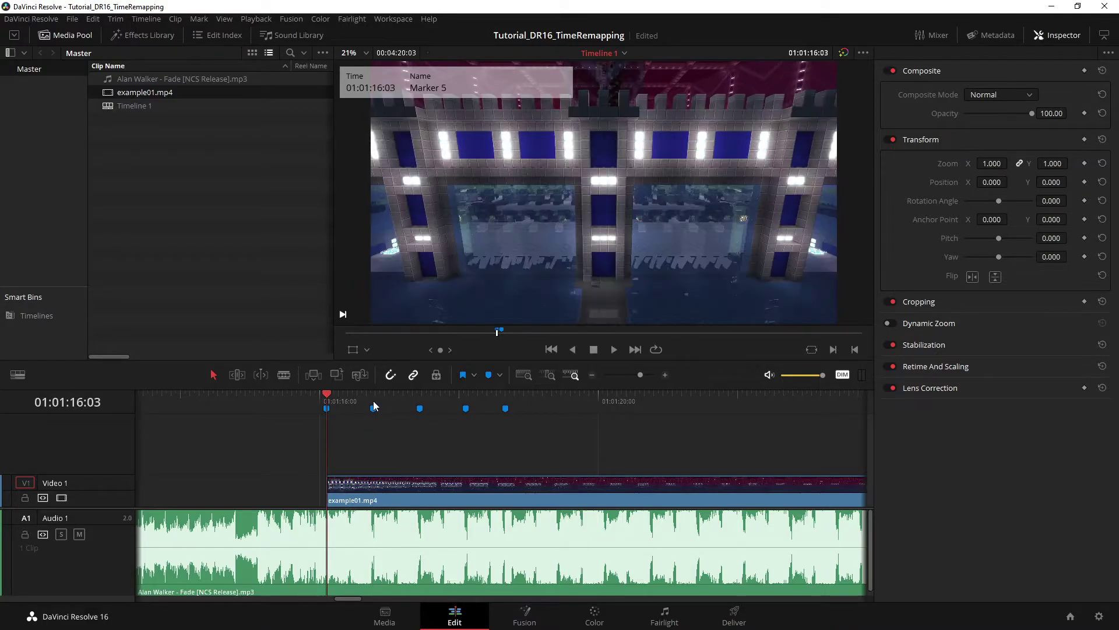
key(ctrl+b)
click(302, 535)
key(Delete)
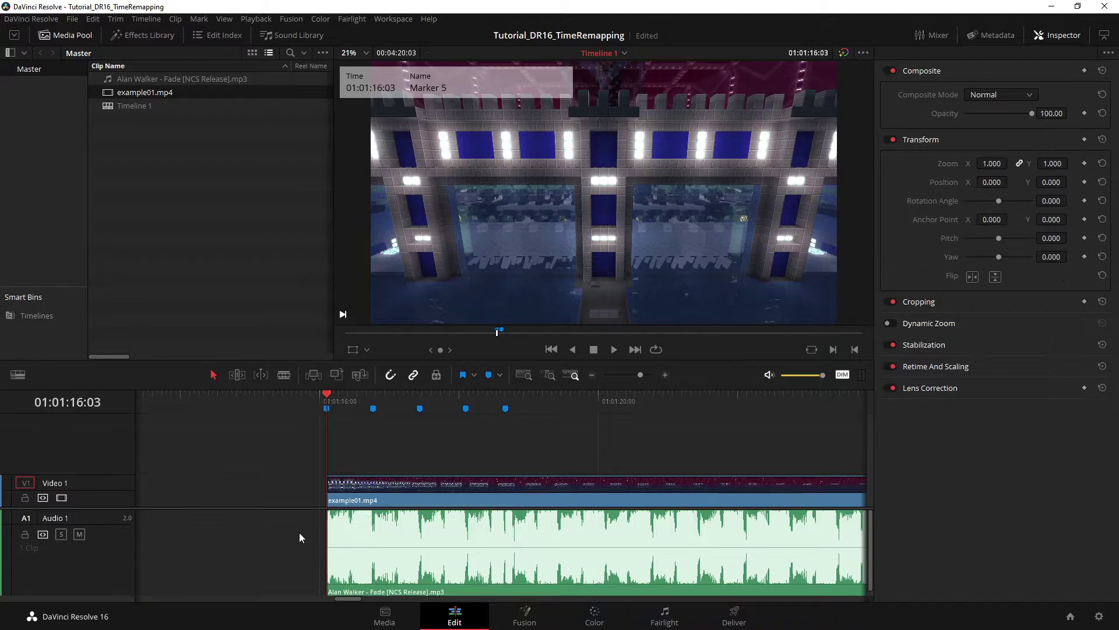
key(Delete)
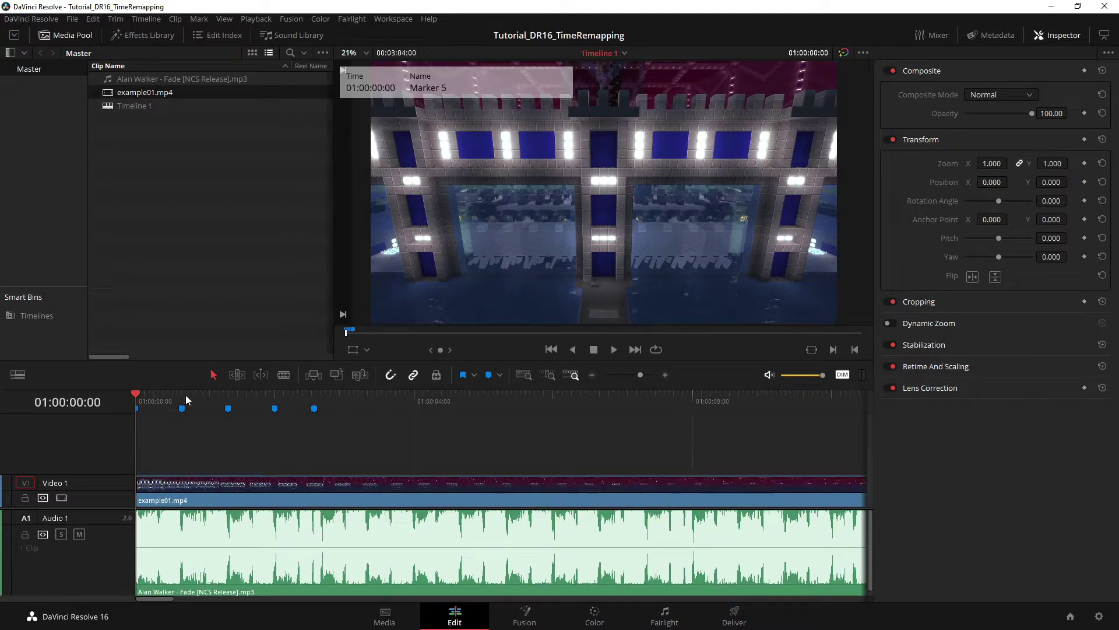
Step: Examine the video frames at the four beat markers after the start and return the playhead to 01:00:00:00
click(182, 398)
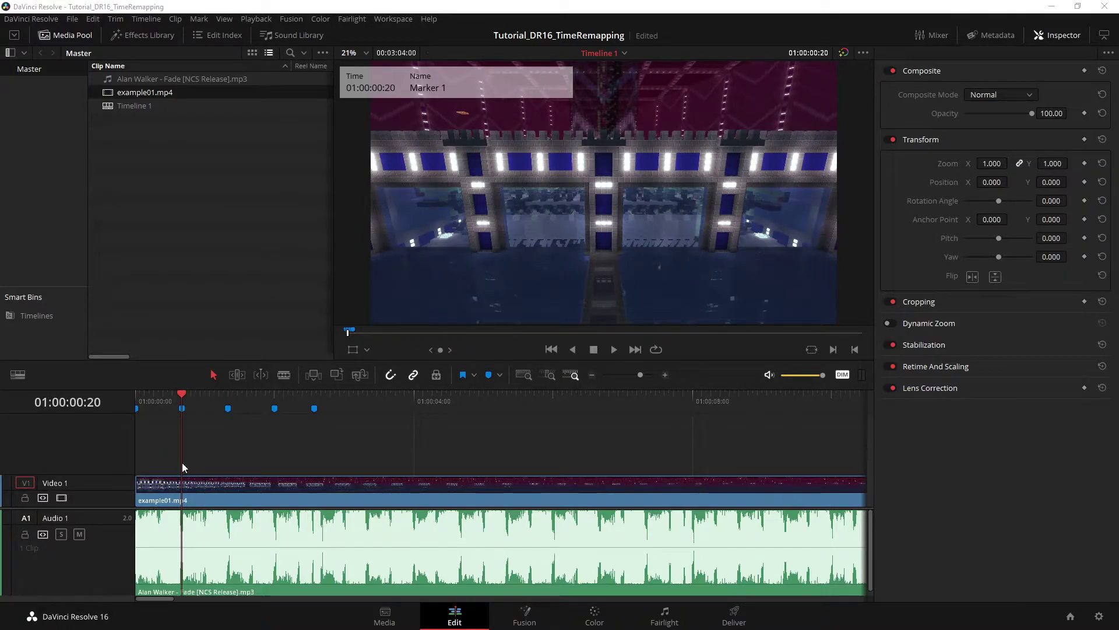
click(228, 407)
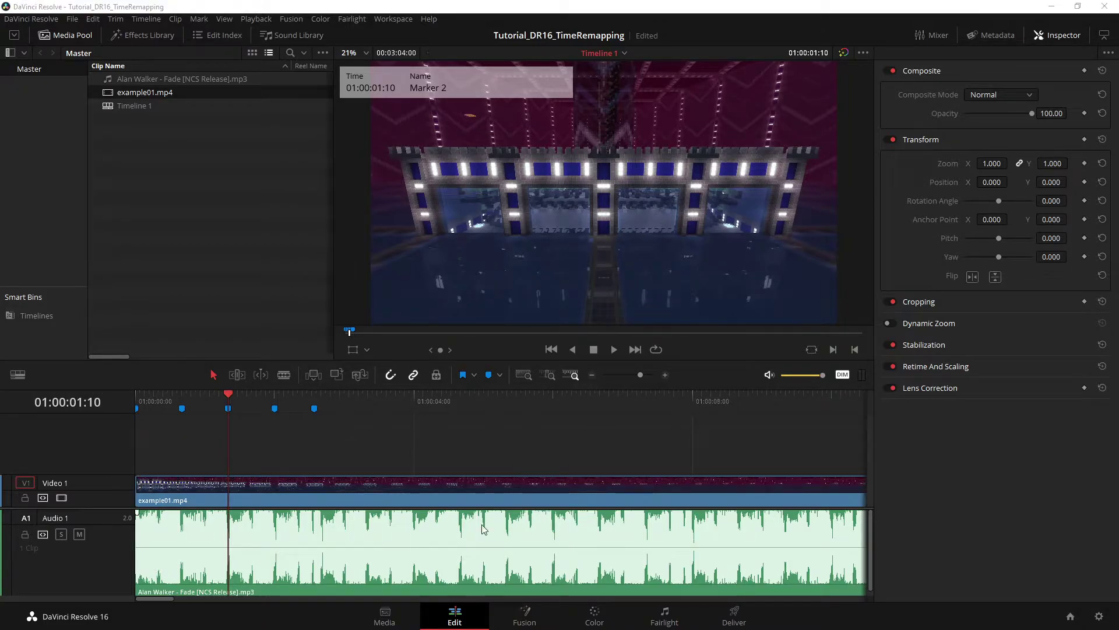
click(275, 401)
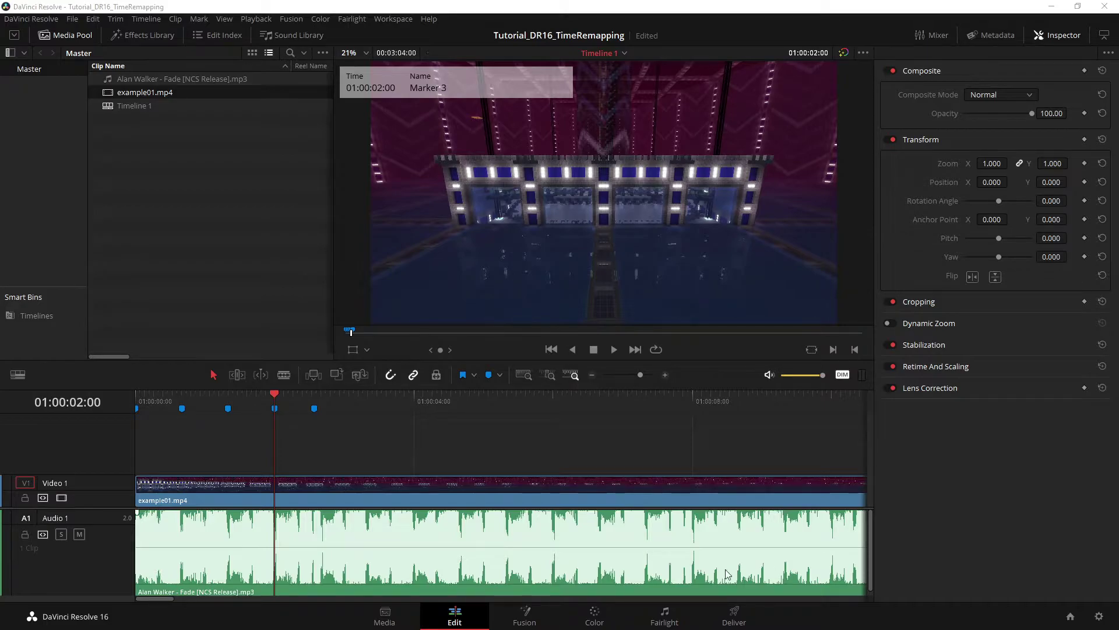
click(315, 408)
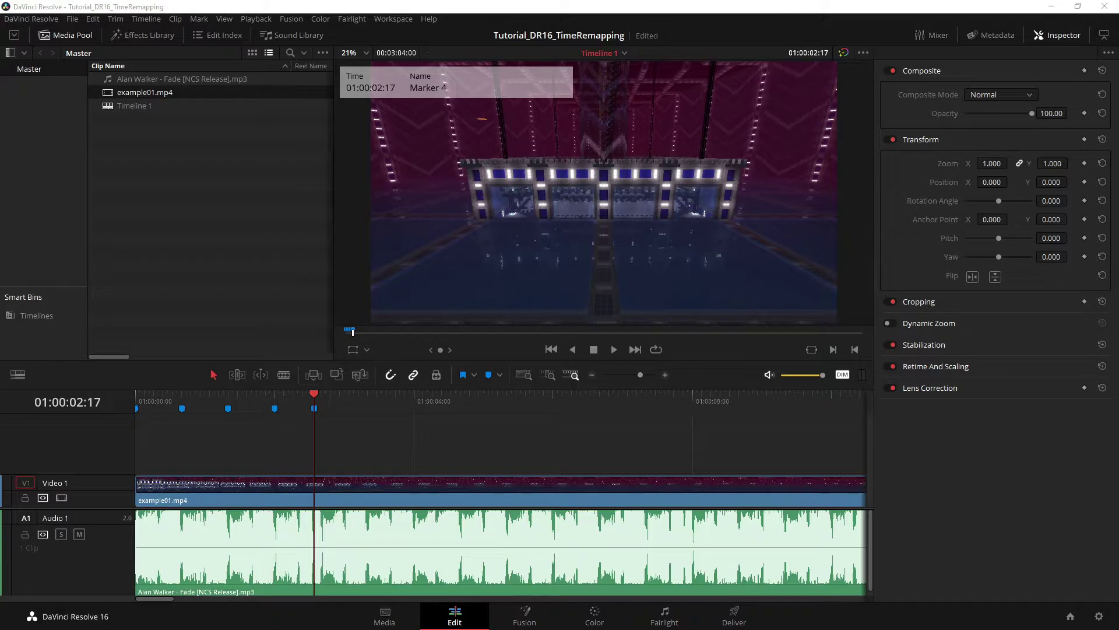
drag(278, 398, 145, 402)
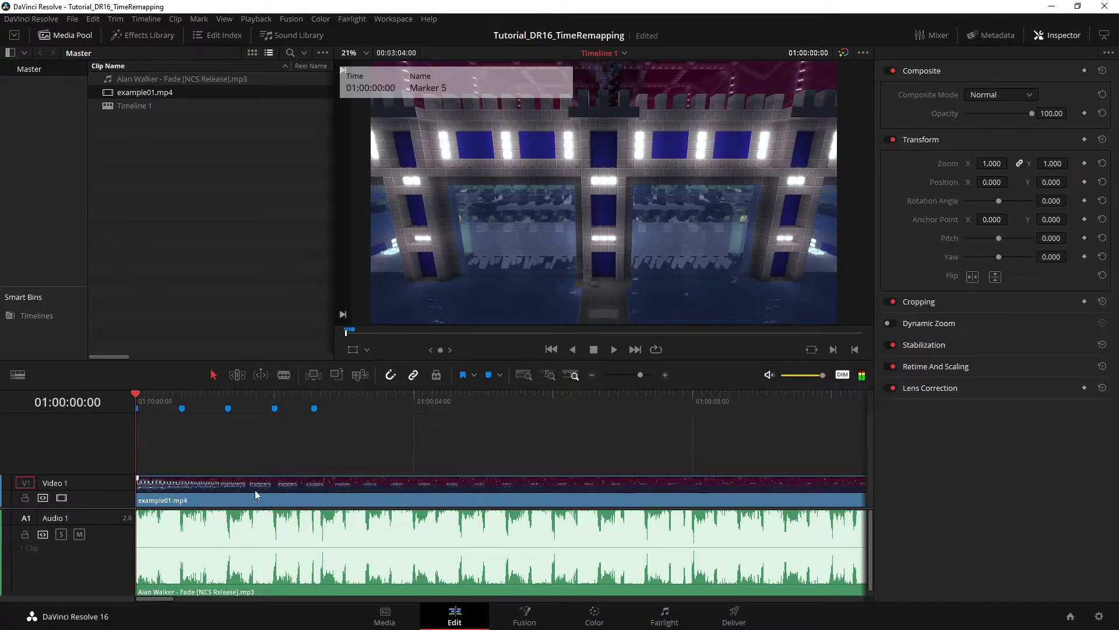
Step: Switch to the Fusion page and insert a Time Stretcher node between MediaIn1 and MediaOut1
click(523, 618)
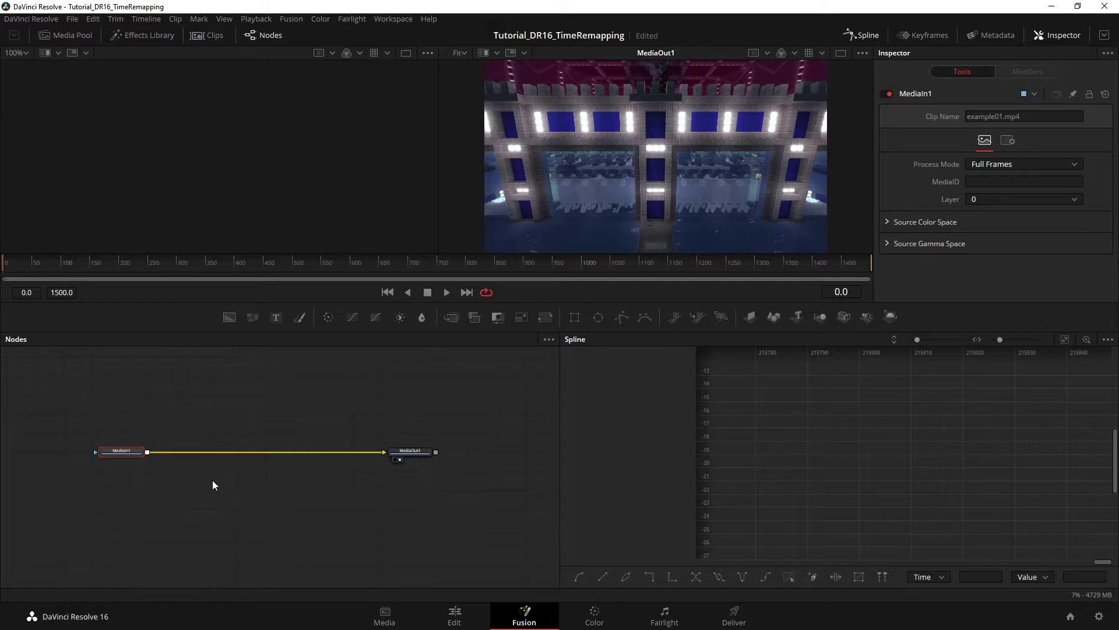
key(shift+space)
text(timestre)
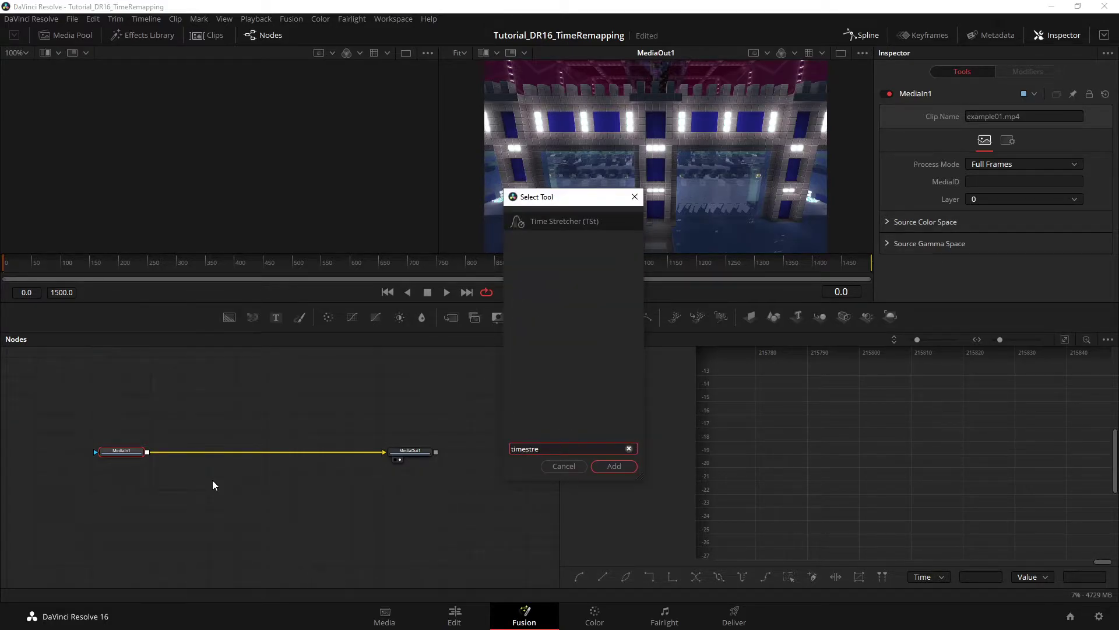
key(Return)
drag(173, 460, 261, 462)
click(400, 512)
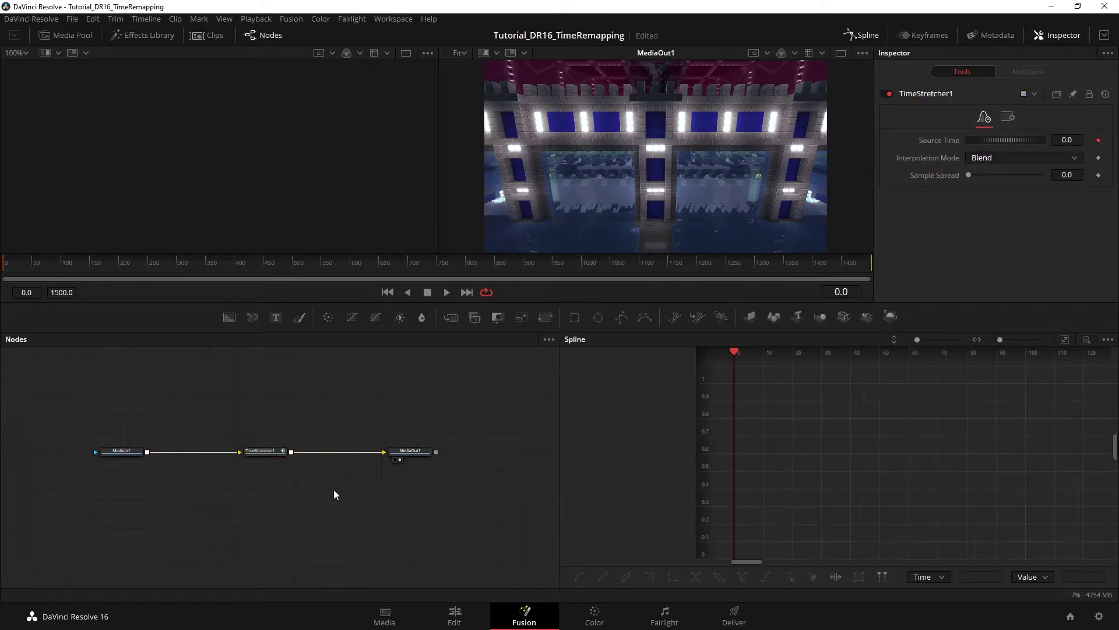
Step: Keyframe the TimeStretcher1 Source Time to 1450 at frame 77
click(267, 452)
click(183, 370)
click(5, 264)
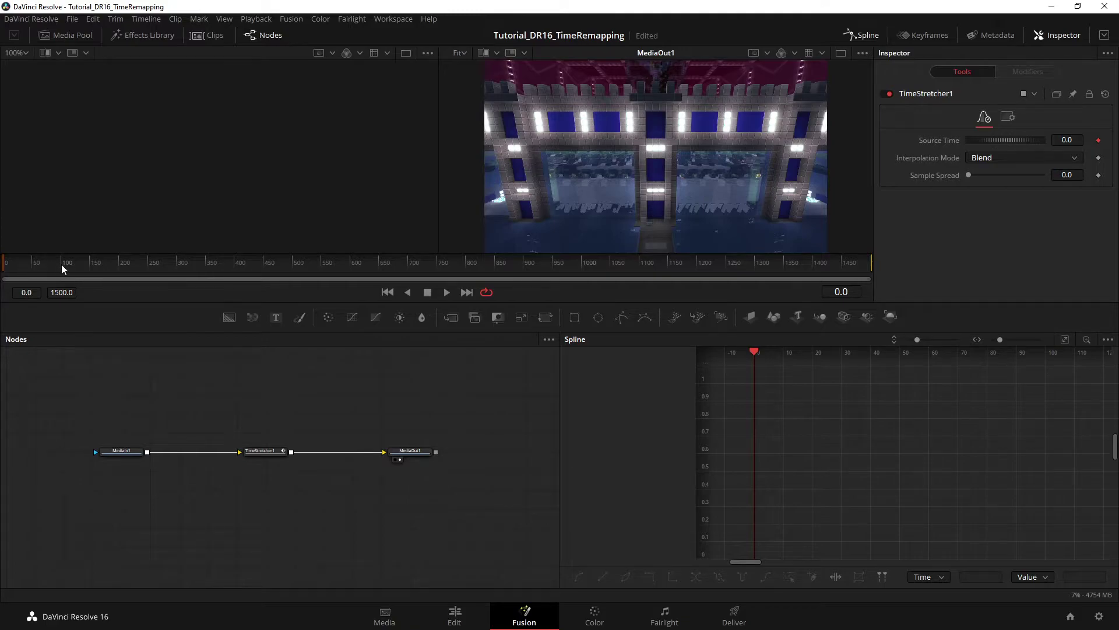
drag(86, 264, 1, 264)
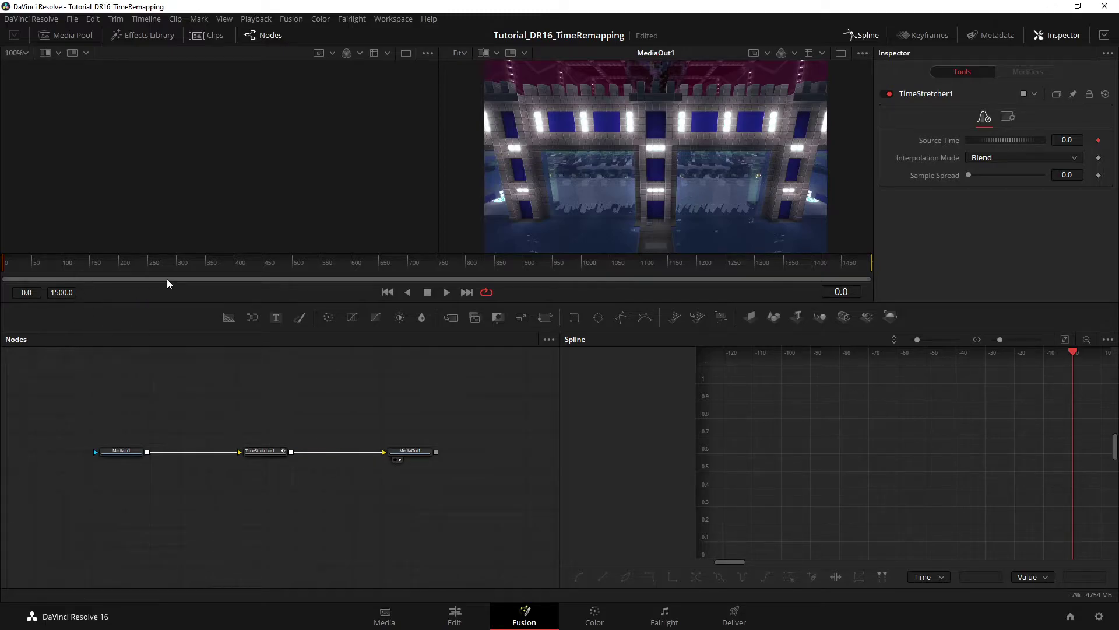
click(841, 292)
text(77)
key(Return)
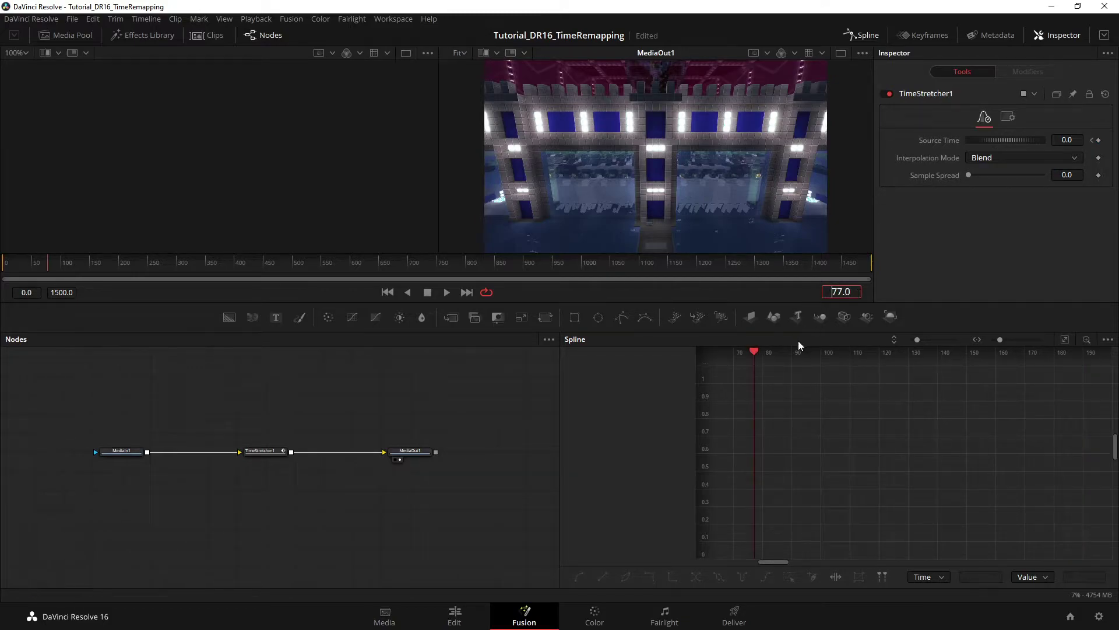
click(1065, 139)
text(1450)
key(Tab)
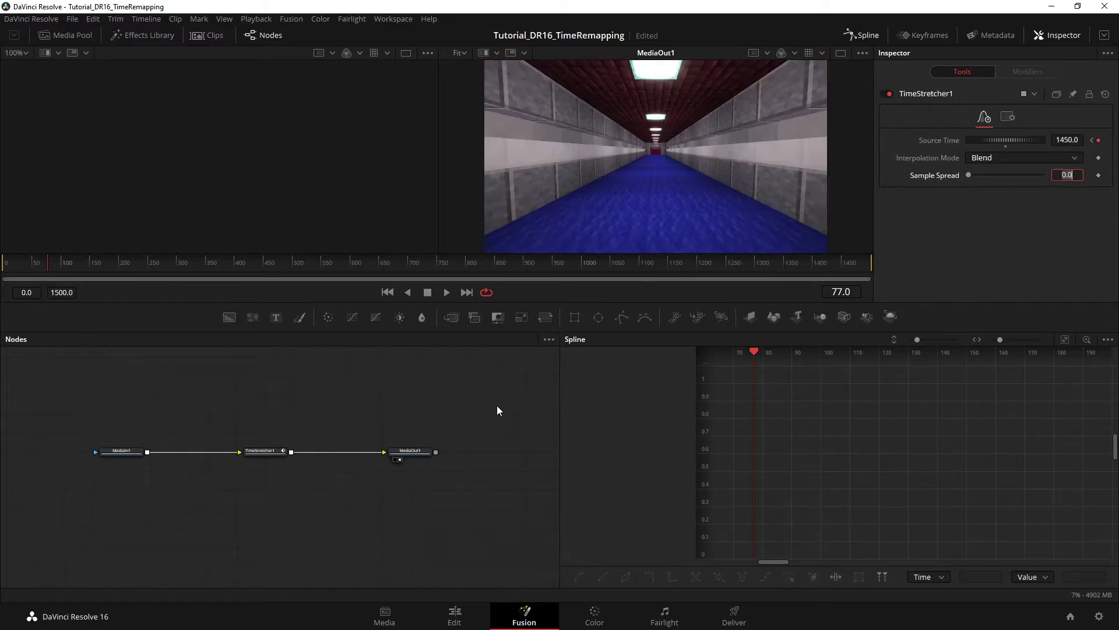
Step: Show TimeStretcher1's Source Time curve in the Spline editor, fitted to the view, with the current time on the keyframe at frame 77
drag(50, 267, 590, 266)
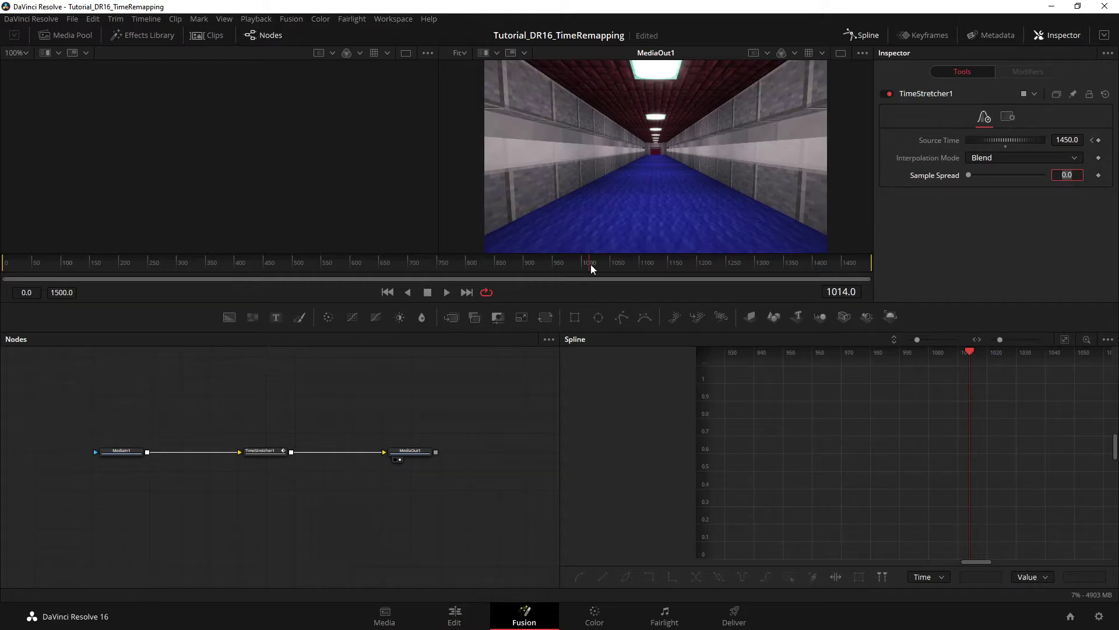
drag(93, 265, 36, 263)
drag(297, 474, 233, 412)
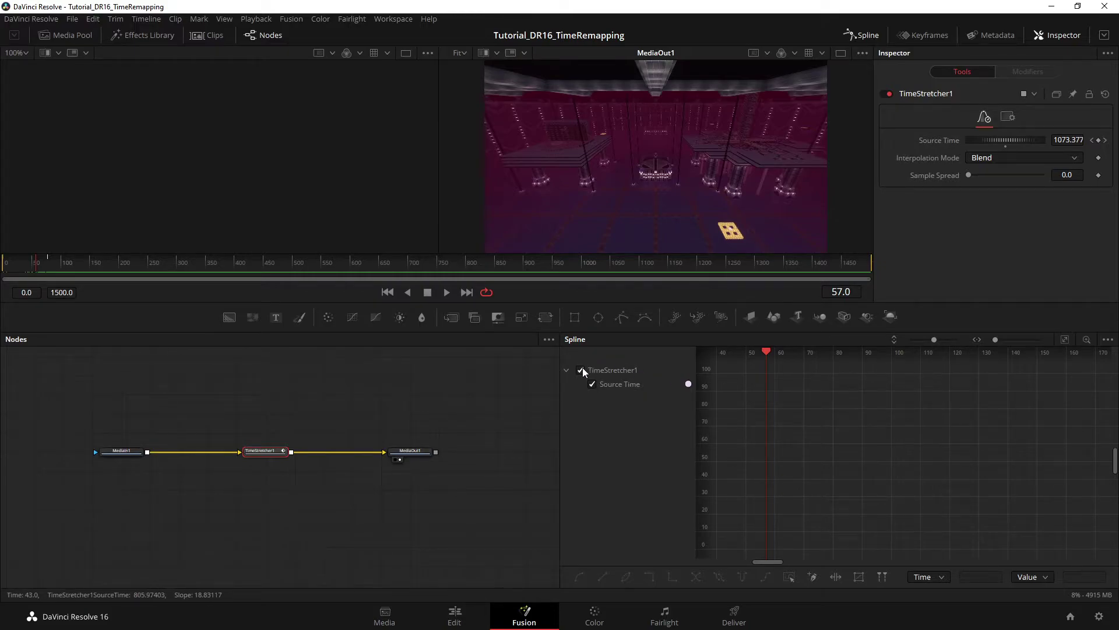
click(1064, 338)
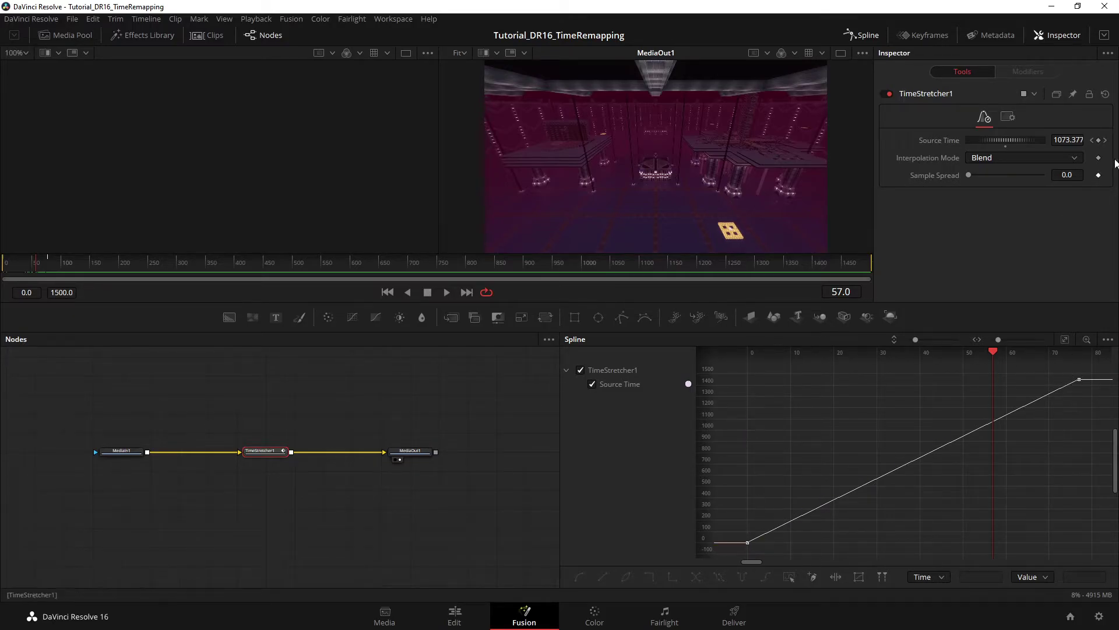
click(1106, 140)
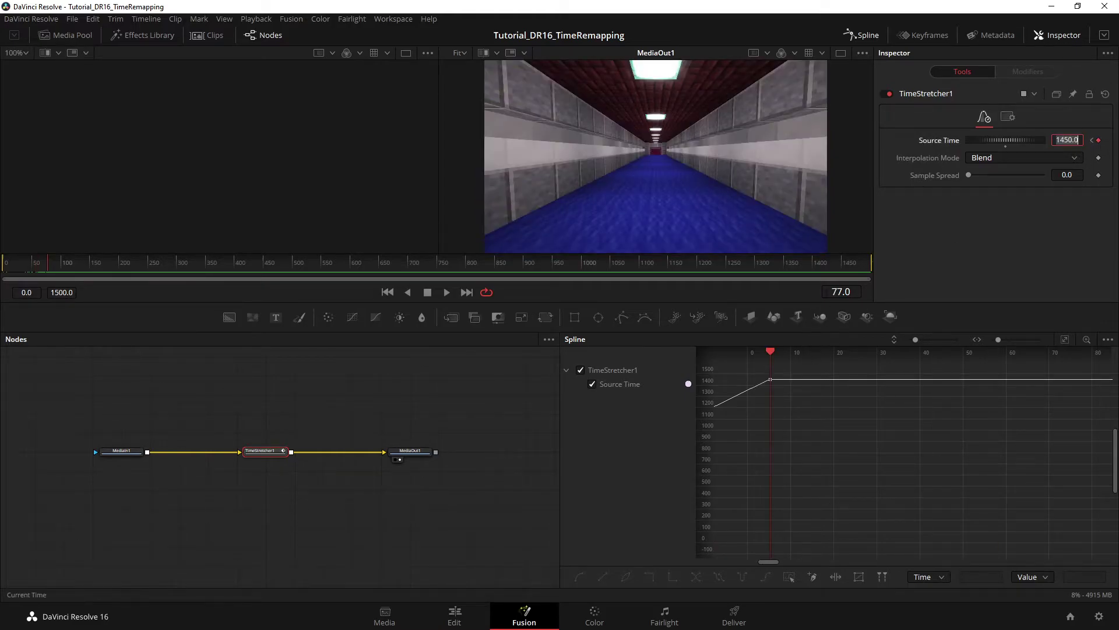
drag(828, 461, 1104, 448)
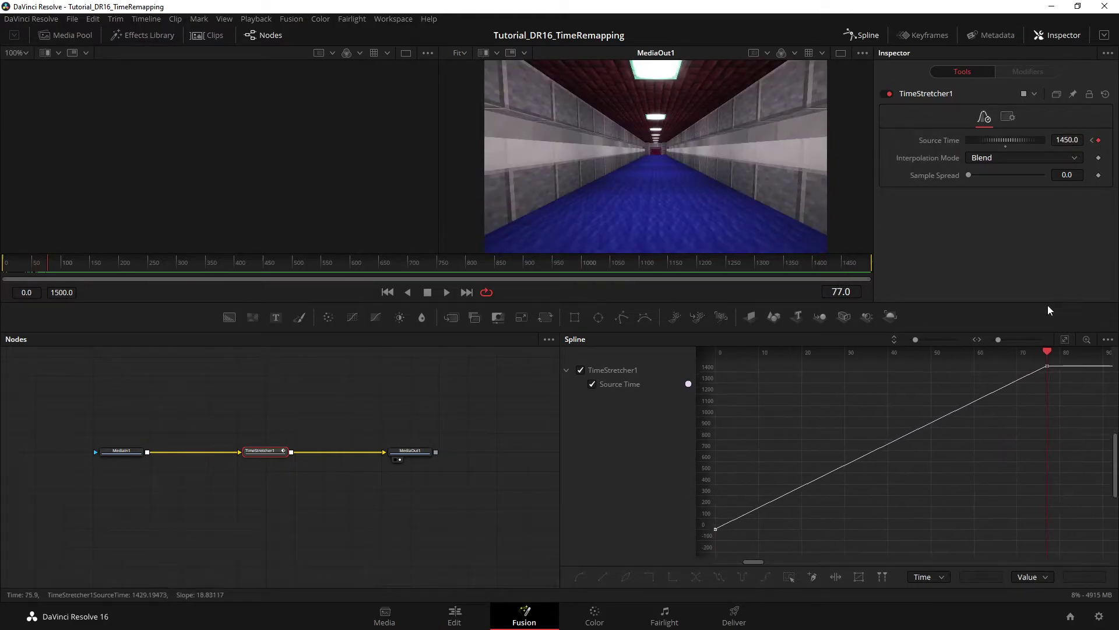
click(1065, 339)
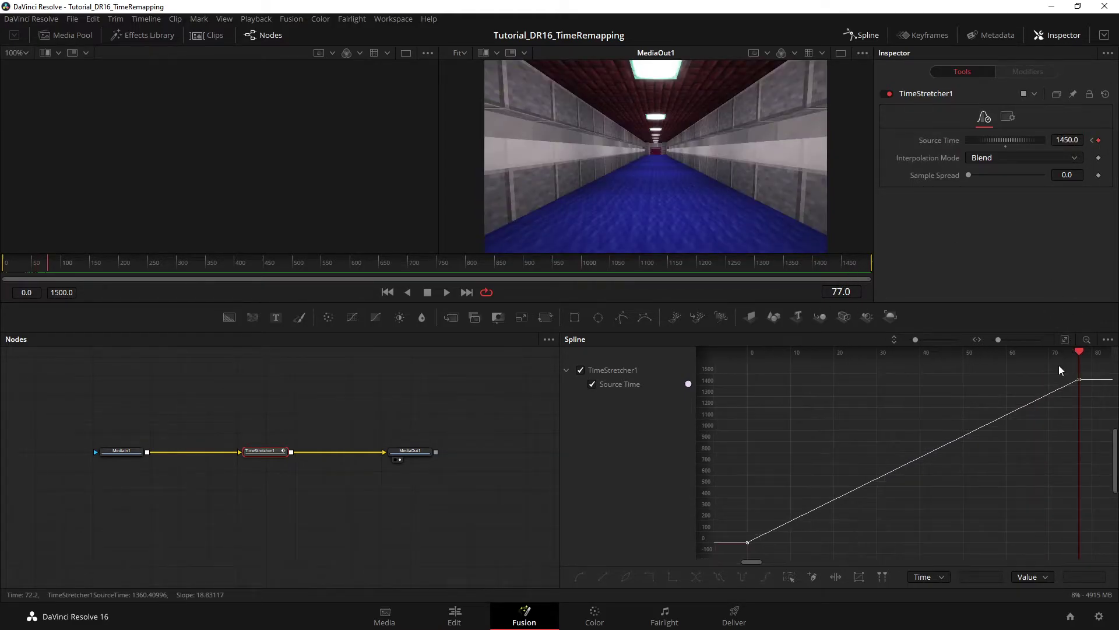
Step: Add Source Time keyframes on TimeStretcher1 at frames 20 and 40
click(840, 292)
text(20)
key(Return)
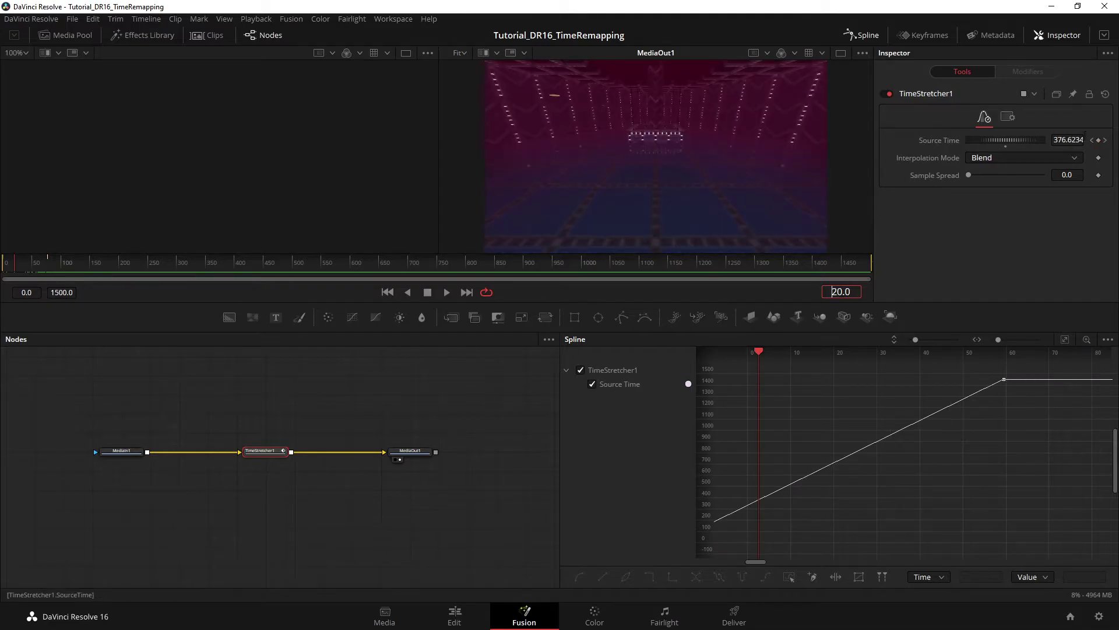
click(1099, 141)
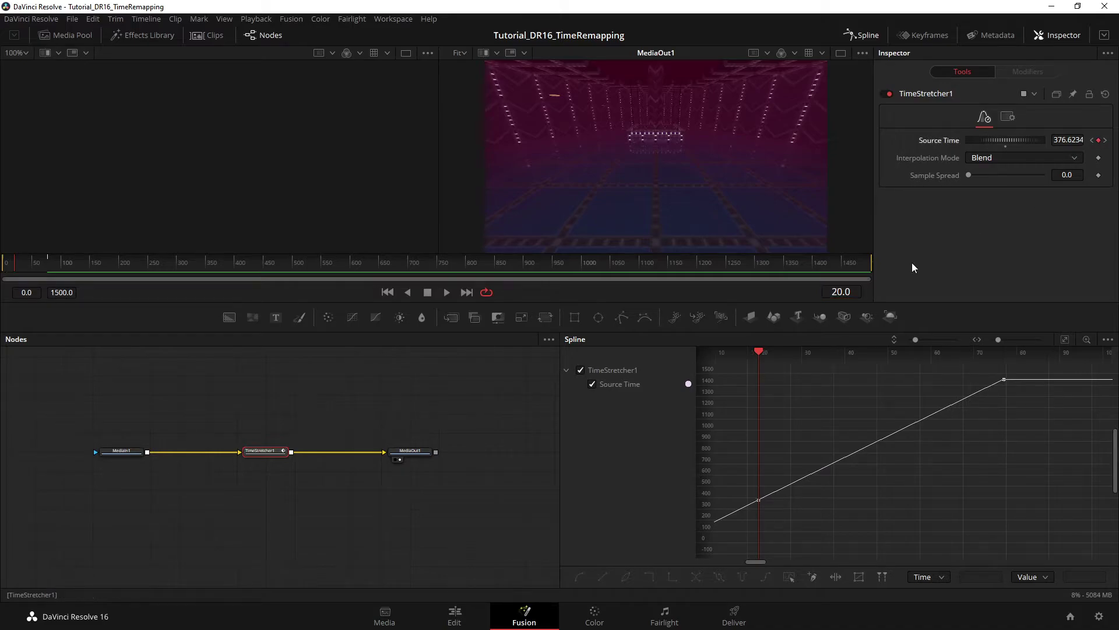
text(4)
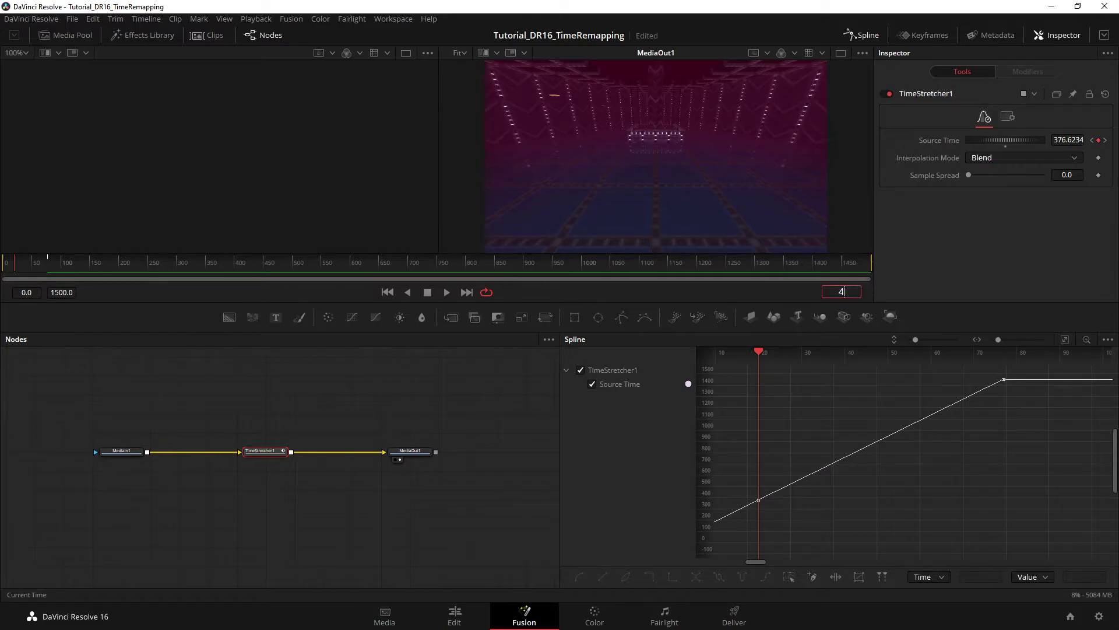
text(0)
key(Return)
click(1100, 140)
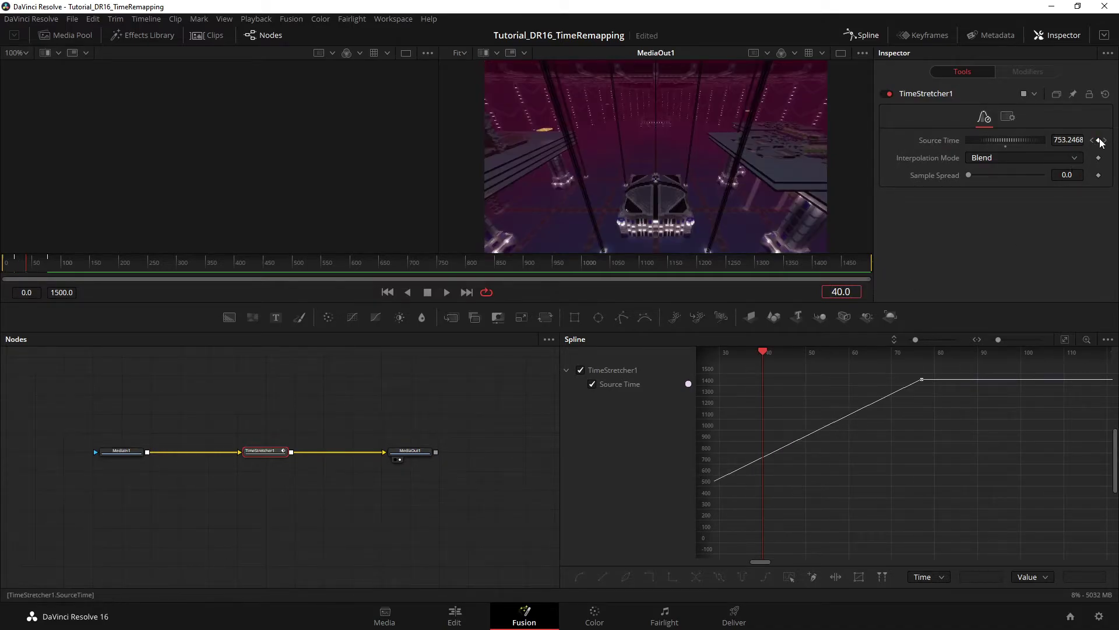
Step: Add a Source Time keyframe at frame 60 and fit the whole curve in the Spline editor
click(841, 292)
text(60)
key(Return)
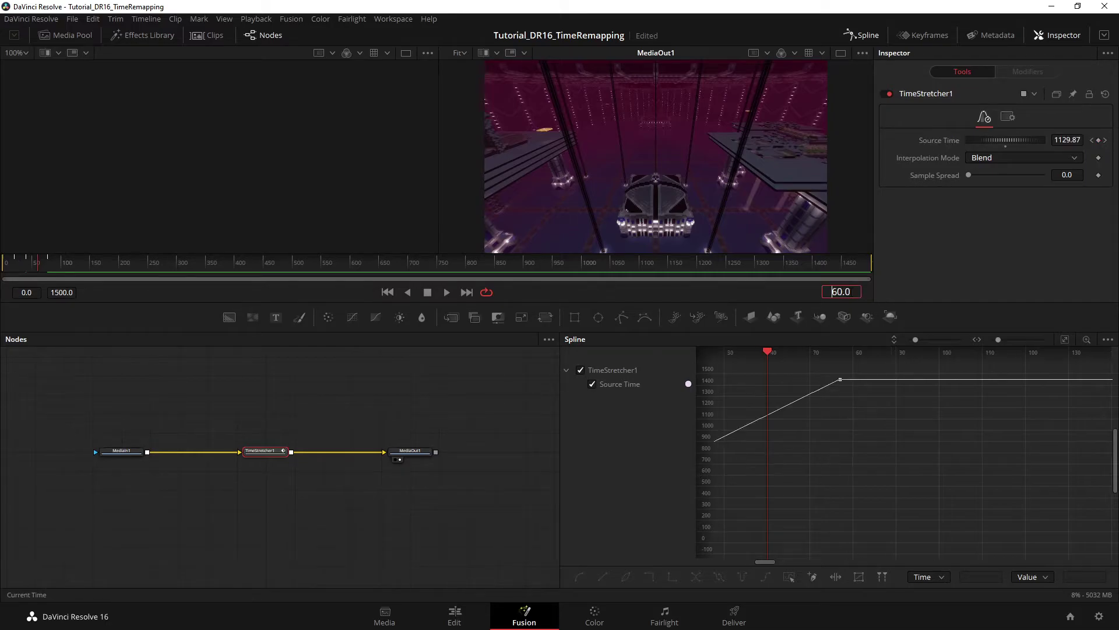
click(1099, 141)
click(1098, 142)
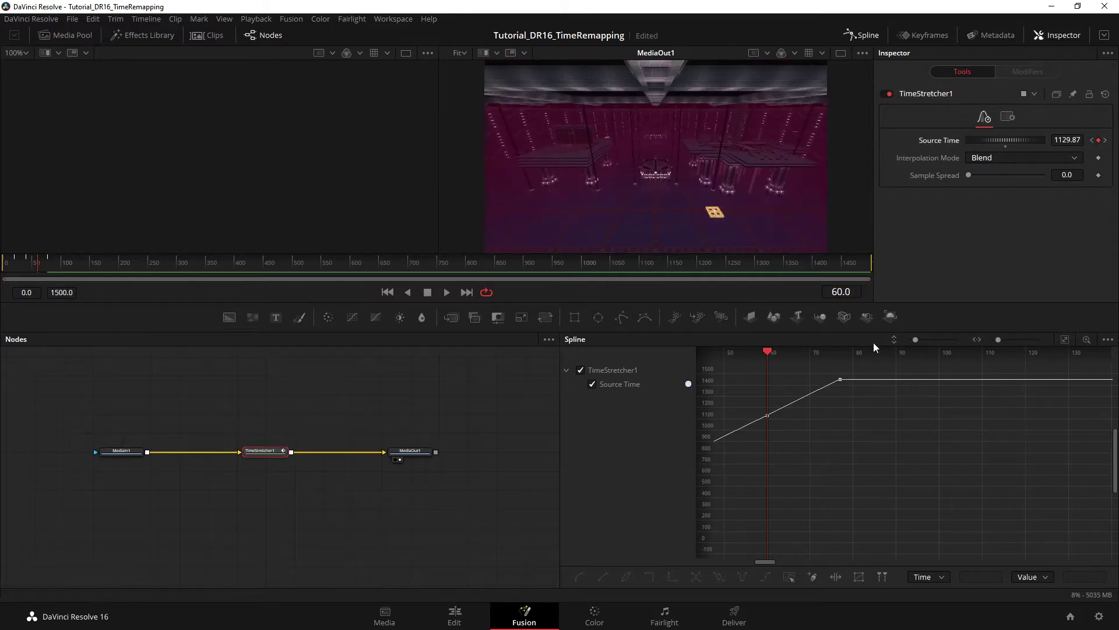
click(1065, 339)
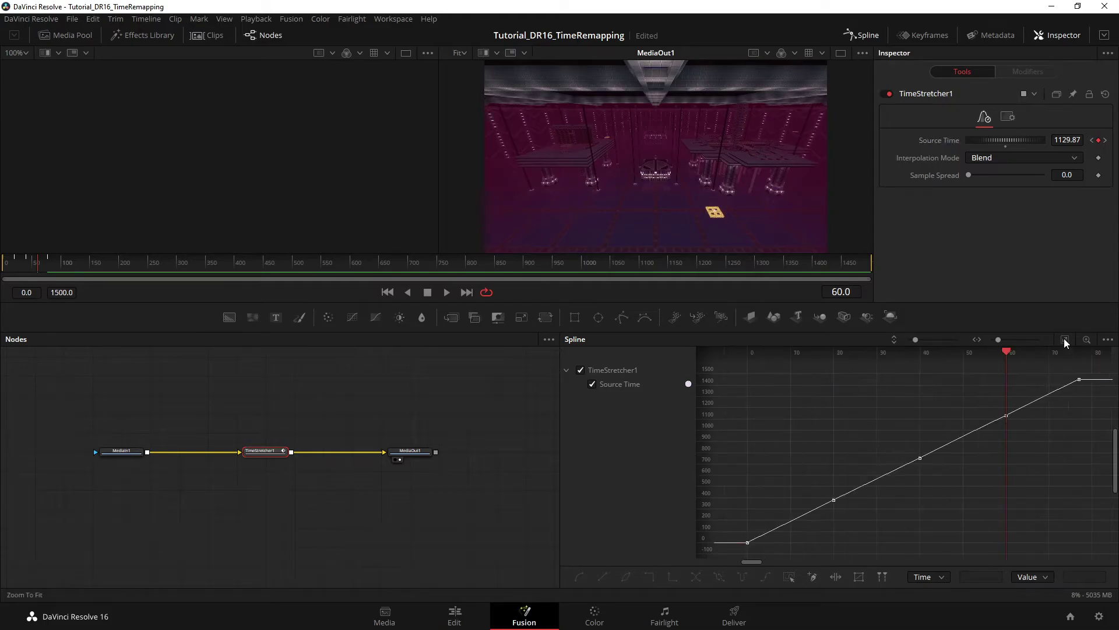
Step: Smooth all Source Time keyframes and turn their curve handles vertical so the speed peaks at every keyframe
drag(1096, 370, 738, 551)
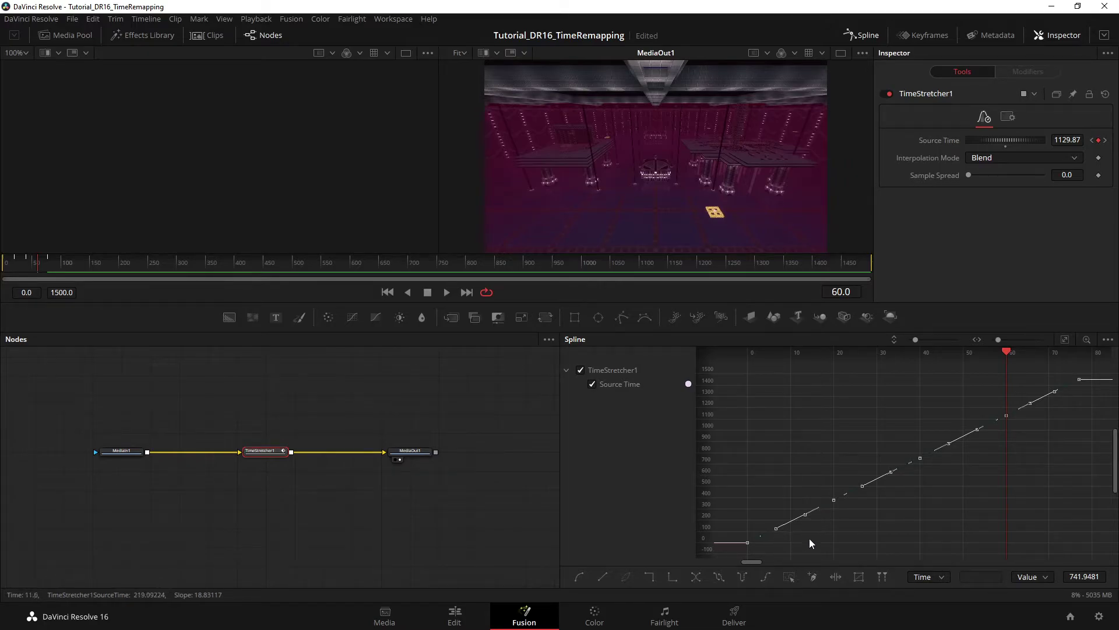
click(573, 579)
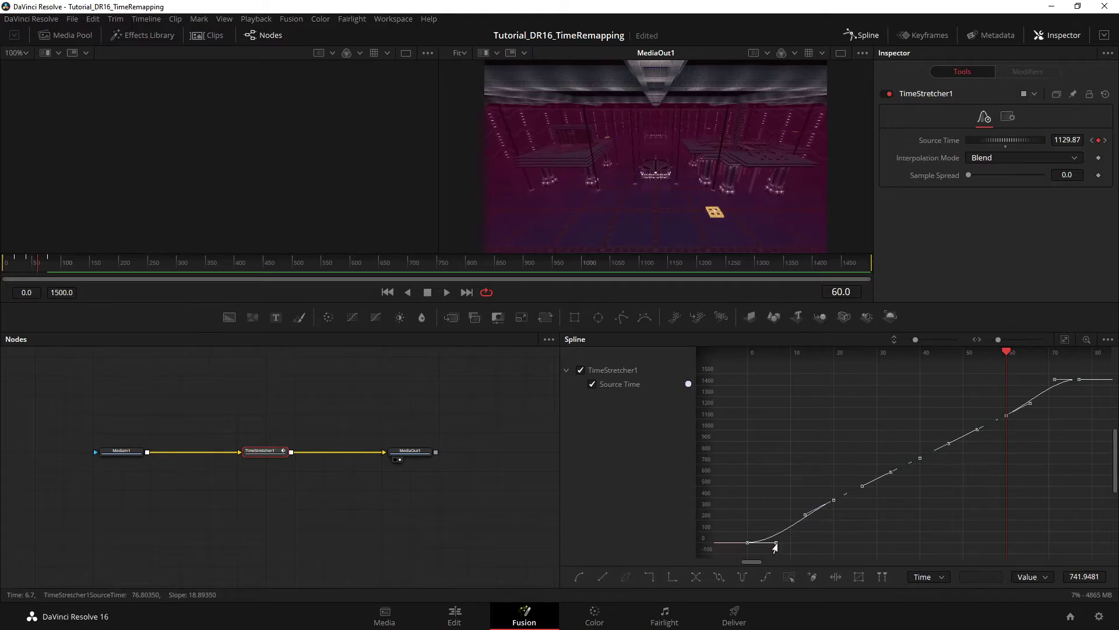
drag(776, 542, 740, 511)
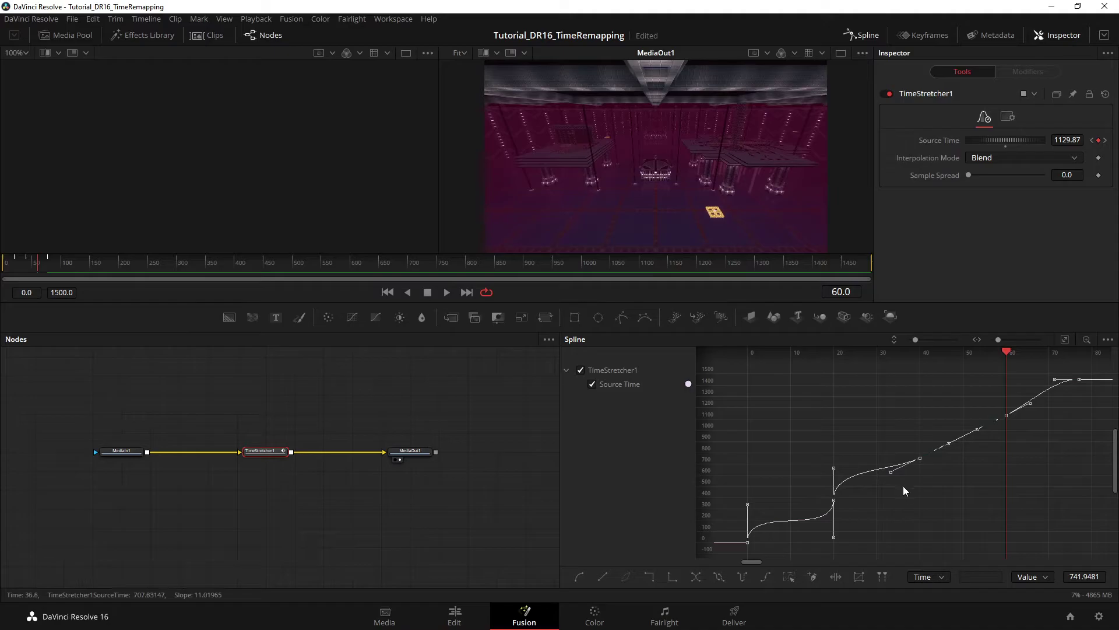
drag(891, 471, 920, 497)
drag(973, 435, 1003, 457)
drag(1053, 380, 1081, 409)
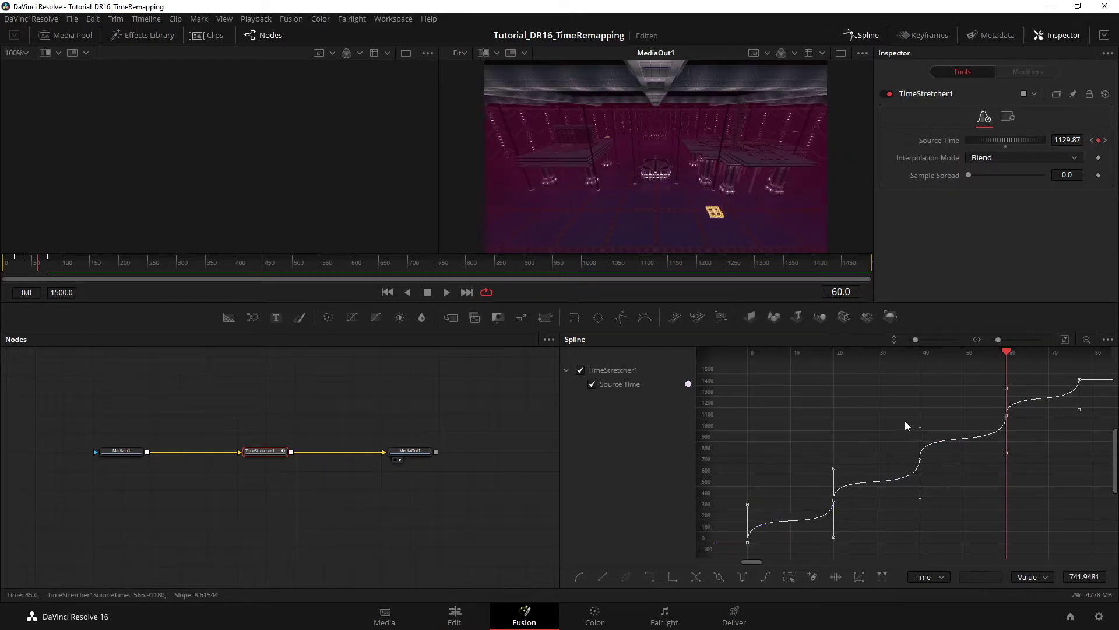
Step: Play the remapped composition from frame 0 to check the speed ramps
drag(1007, 354, 747, 390)
key(space)
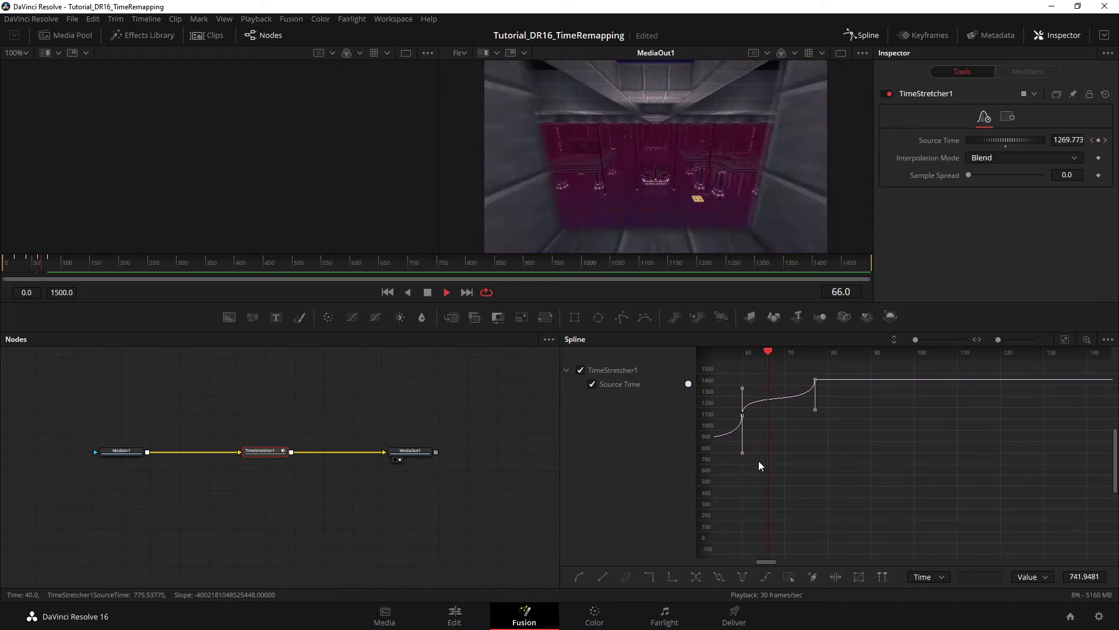
key(space)
Step: Lengthen the vertical handles of the Source Time keyframes slightly to flatten the curve between beats and sharpen the ramps
drag(735, 465, 909, 477)
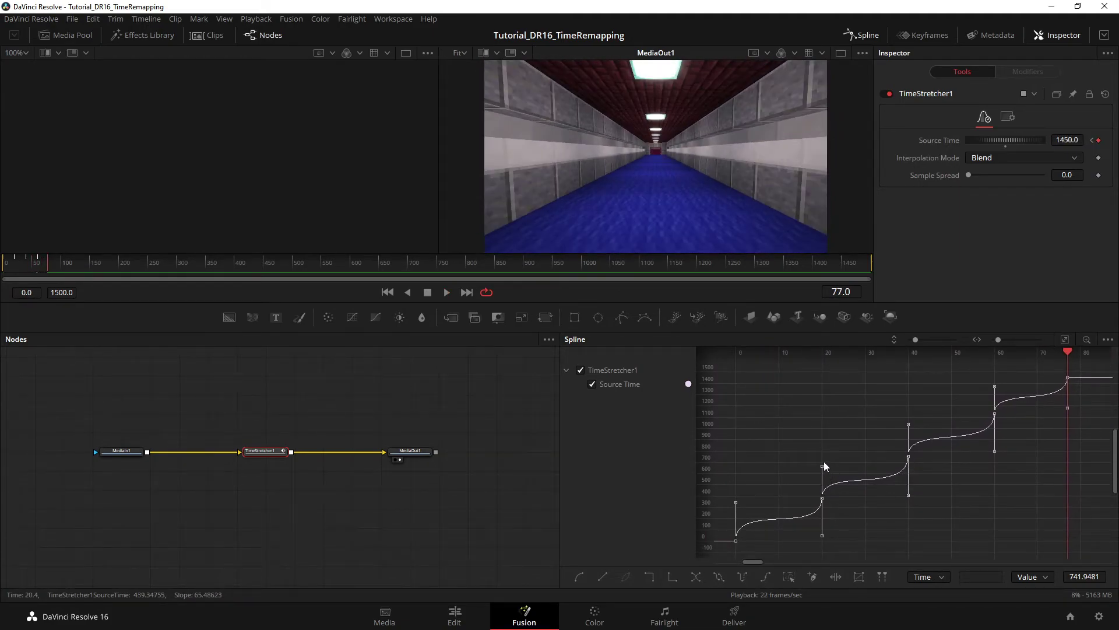
drag(736, 502, 735, 501)
drag(822, 535, 822, 538)
drag(822, 465, 814, 460)
drag(908, 495, 909, 497)
drag(906, 427, 909, 415)
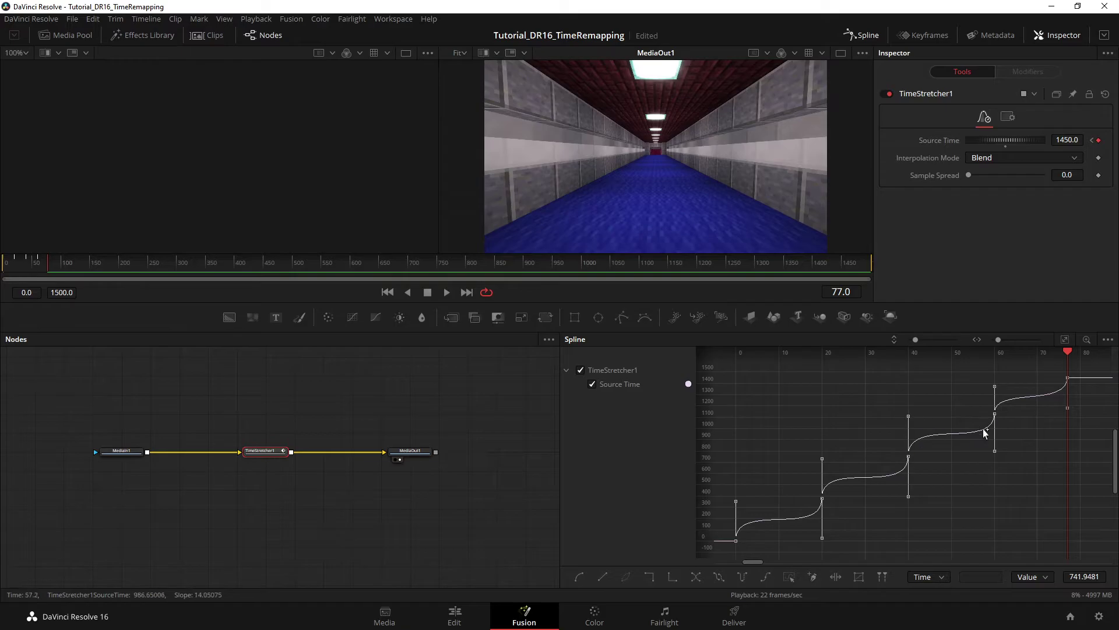
drag(995, 453, 992, 457)
drag(994, 387, 990, 381)
drag(1068, 407, 1070, 412)
Step: Return to the Edit page, move the playhead to 01:00:00:00 and generate optimized media for the example01.mp4 clip
click(455, 617)
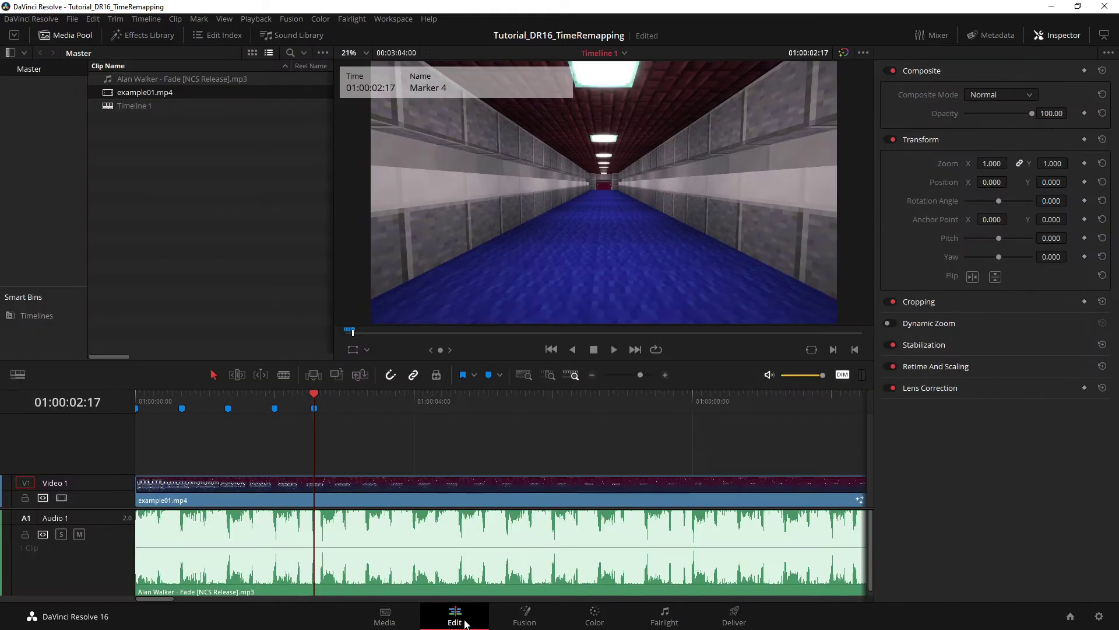
drag(235, 397, 122, 395)
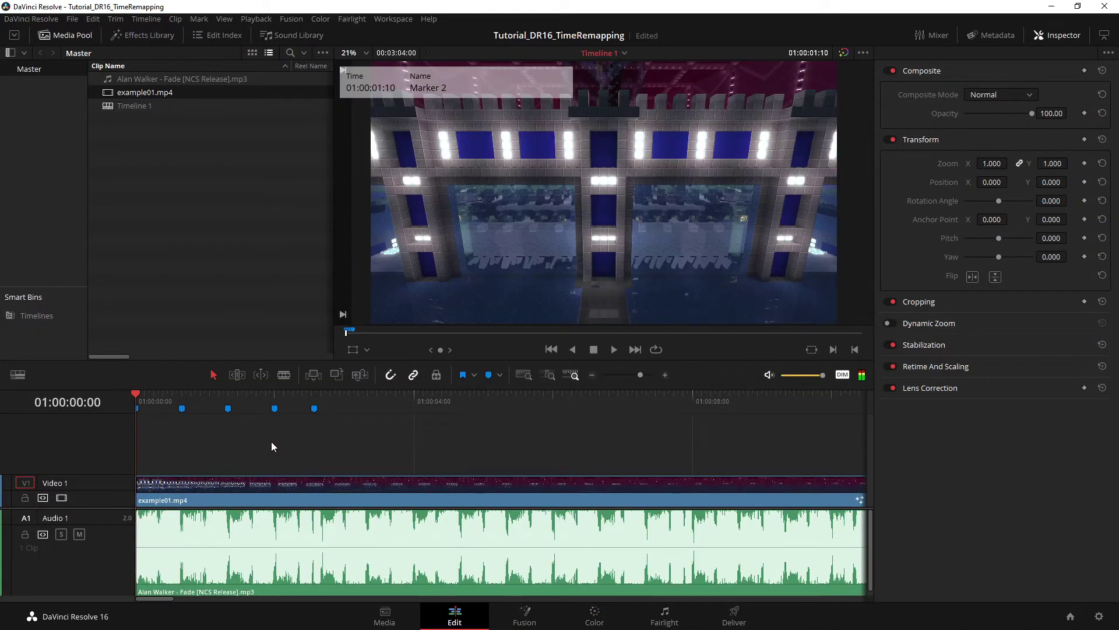
right_click(245, 488)
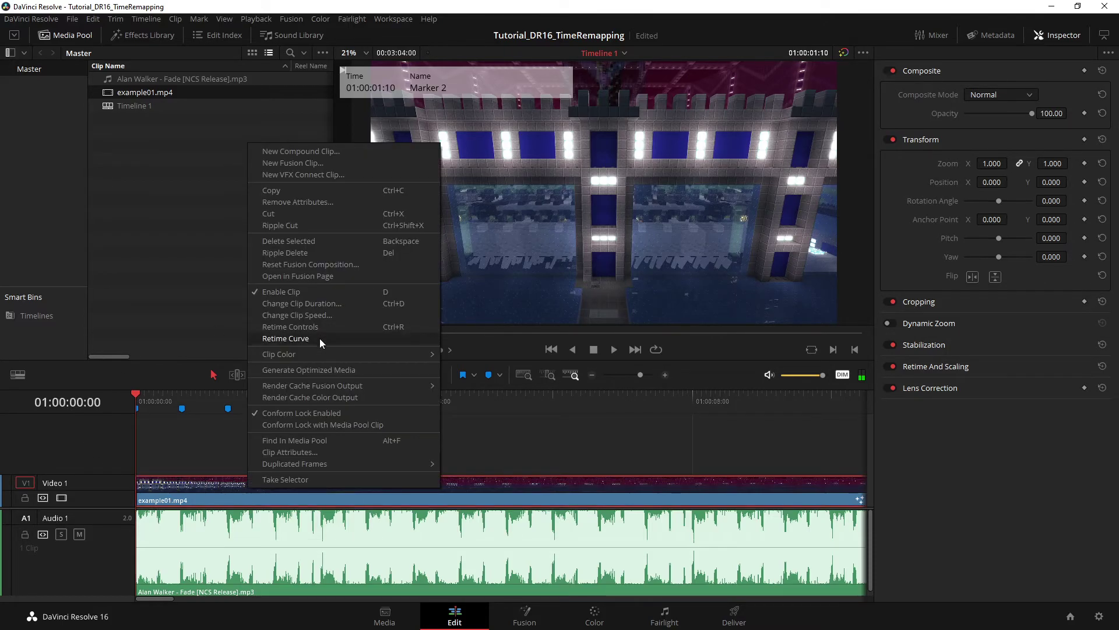
click(323, 371)
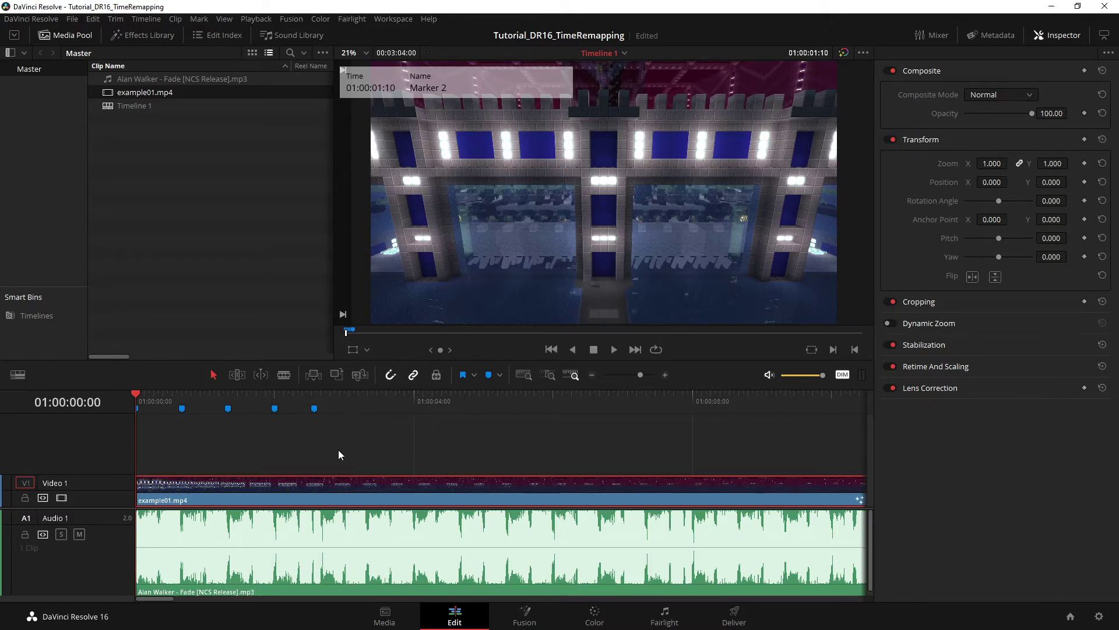
Step: Enable the render cache for timeline playback
click(248, 22)
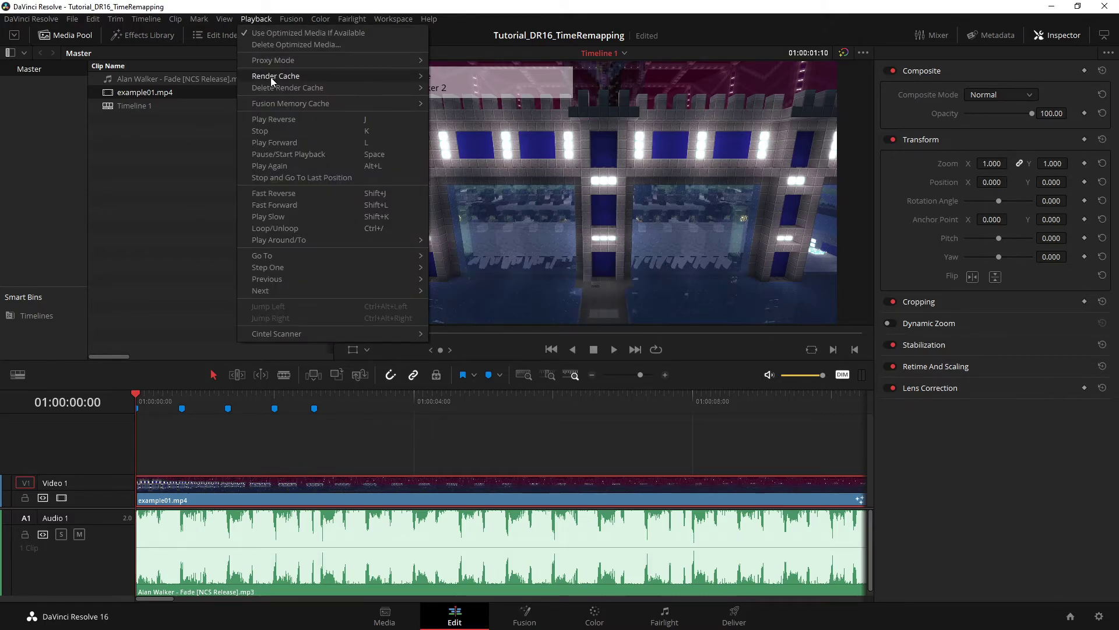
mouse_move(359, 76)
click(455, 96)
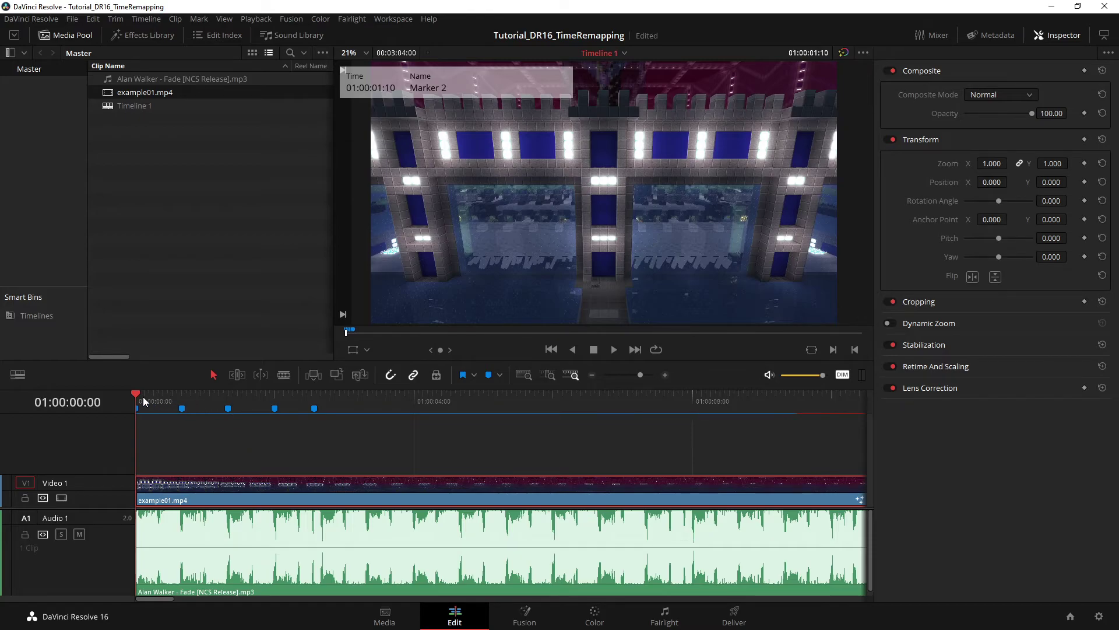
Step: Play the cached timeline twice from the start to check the speed ramps against the music beats
key(space)
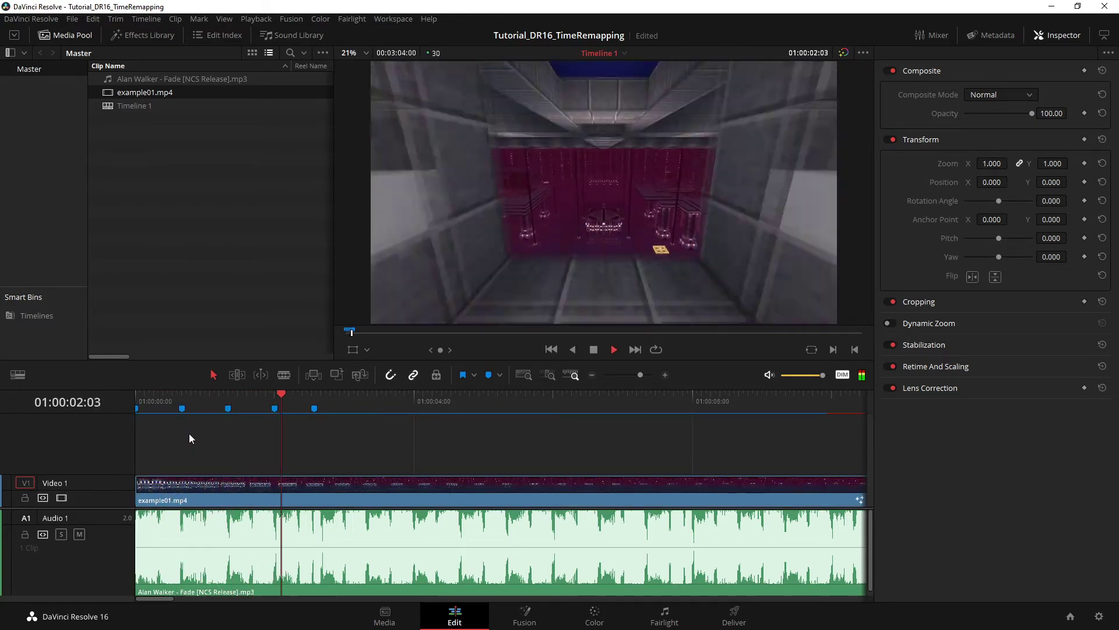
key(space)
drag(219, 396, 134, 394)
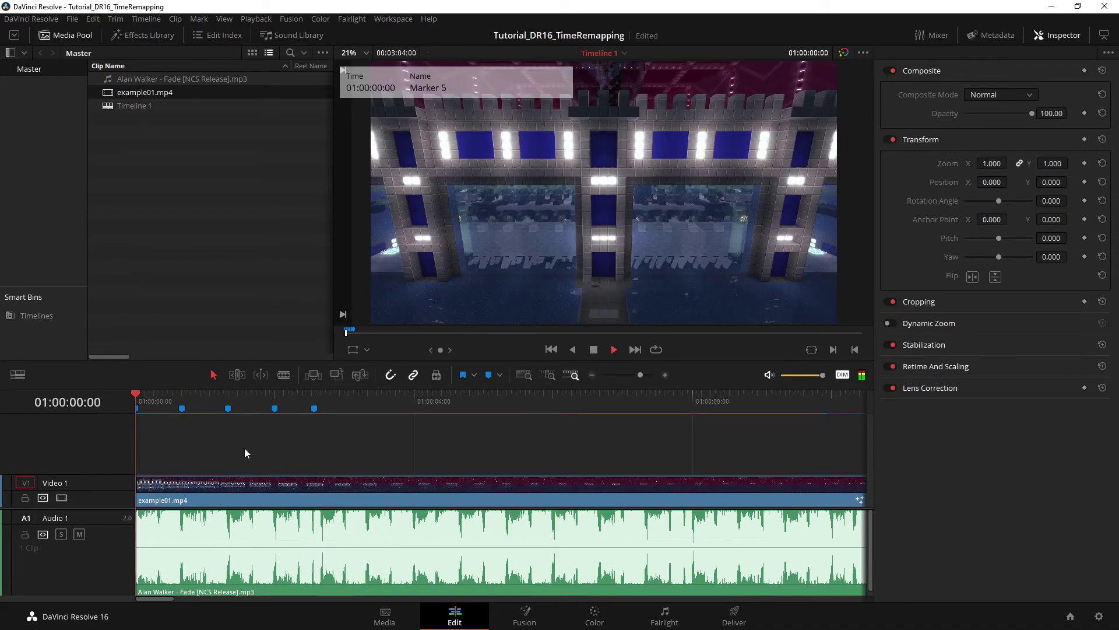
key(space)
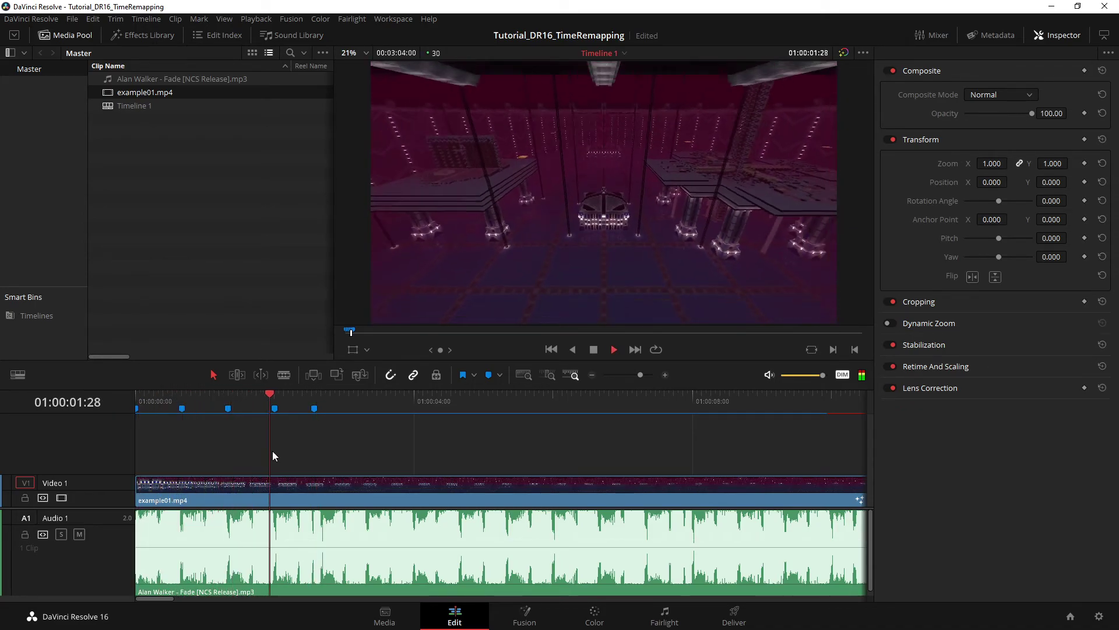
key(space)
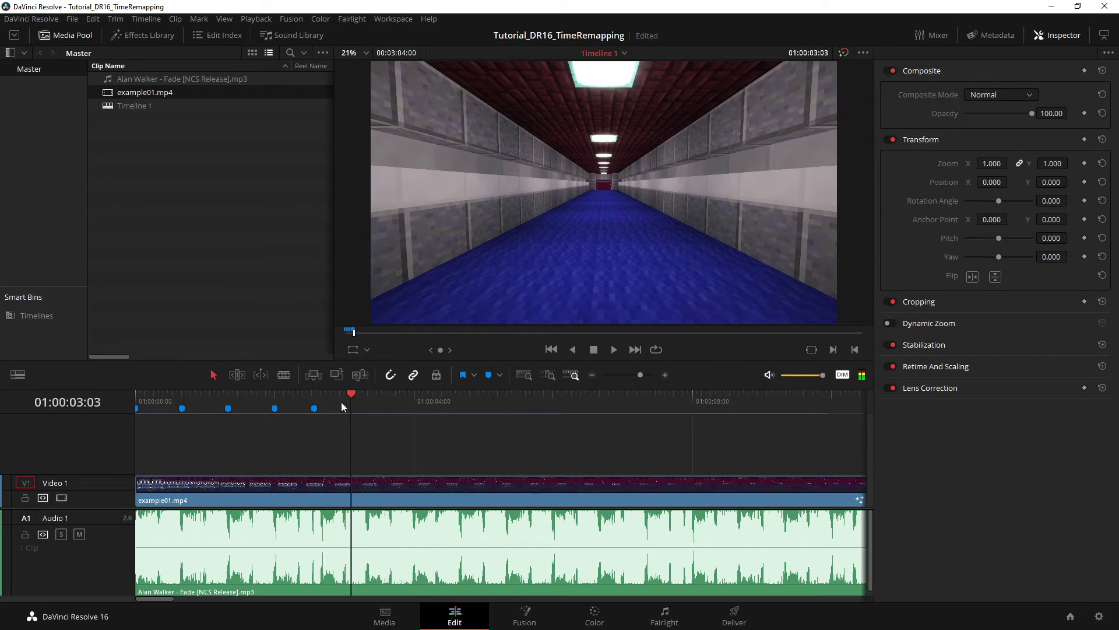
Step: Split the example01.mp4 clip at Marker 4, 01:00:02:17, and delete the part after it
drag(341, 401, 309, 397)
scroll(373, 448, down, 9)
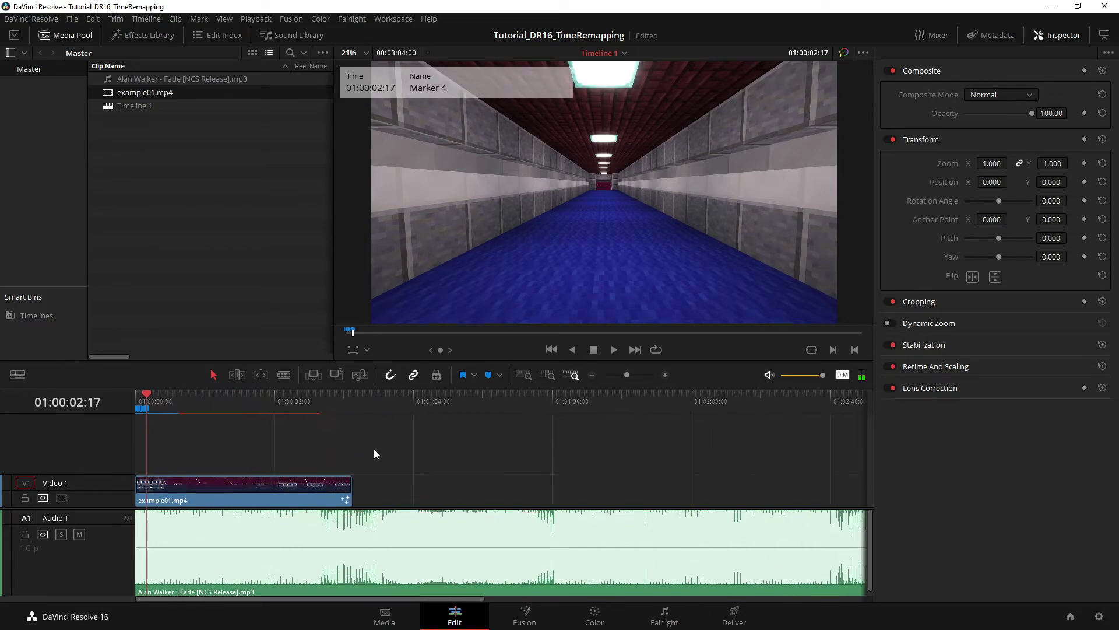
scroll(374, 447, up, 3)
scroll(373, 446, up, 2)
scroll(373, 446, down, 3)
scroll(373, 447, up, 2)
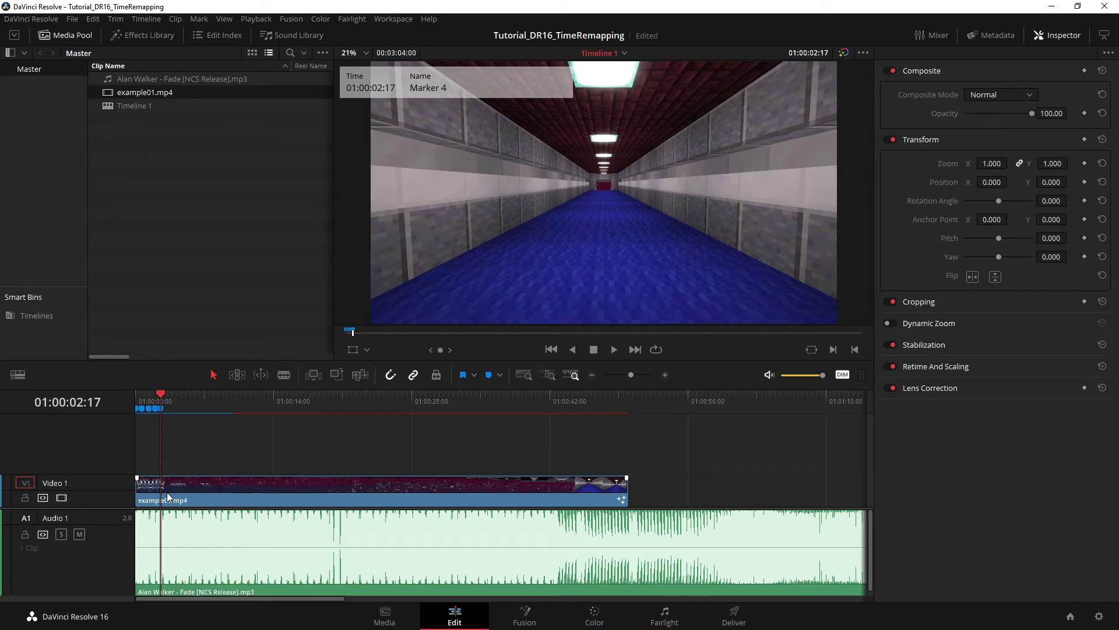
scroll(167, 491, up, 5)
key(b)
click(326, 495)
key(a)
click(361, 493)
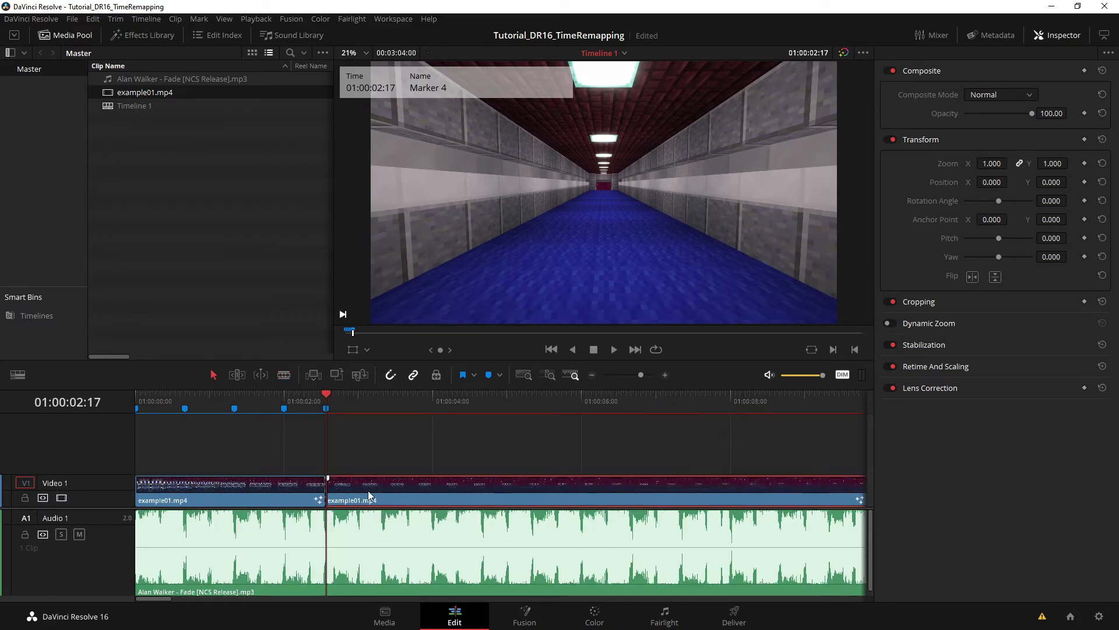
key(Delete)
Step: Play the trimmed clip with the music from the start of the timeline
drag(304, 396, 137, 395)
key(space)
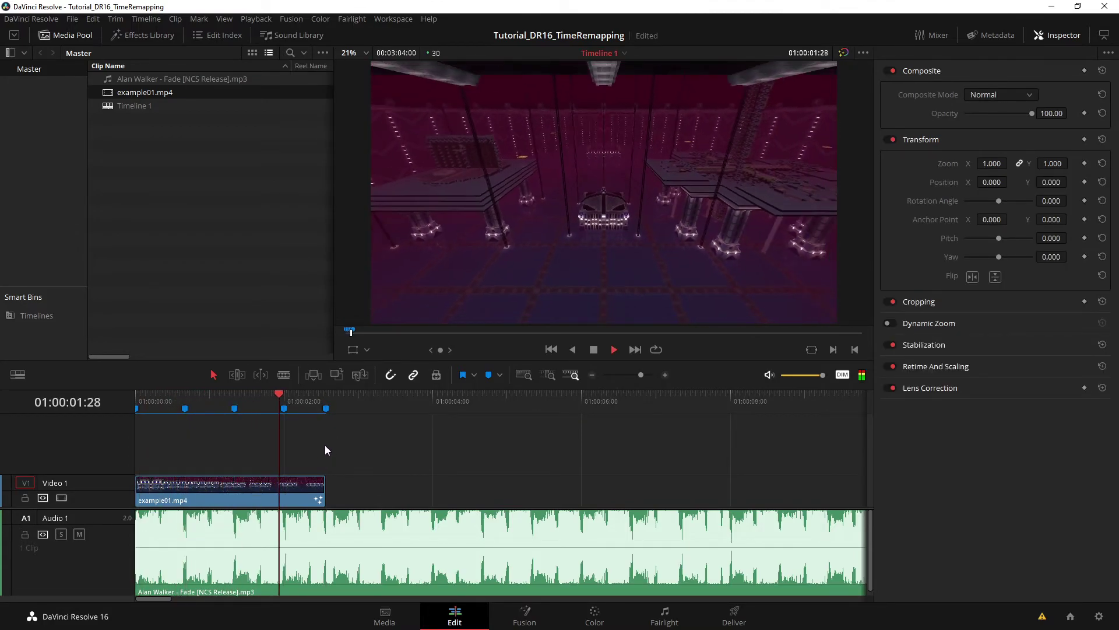
key(space)
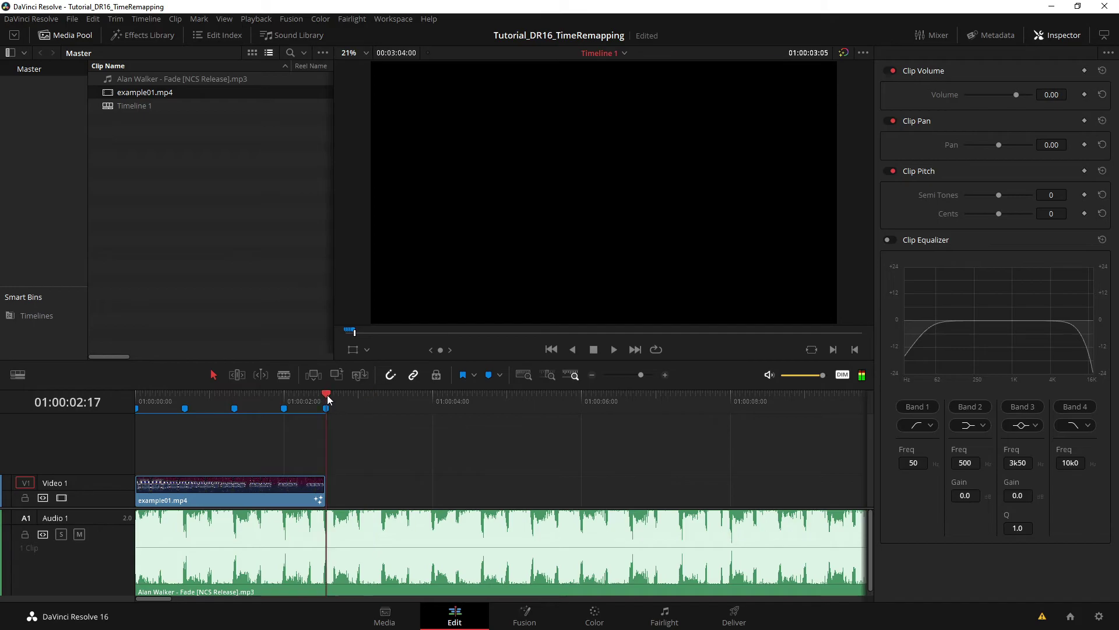
Step: Open the trimmed clip in Fusion and tilt the vertical handles of all five TimeStretcher1 Source Time keyframes slightly to soften the speed ramps
click(327, 396)
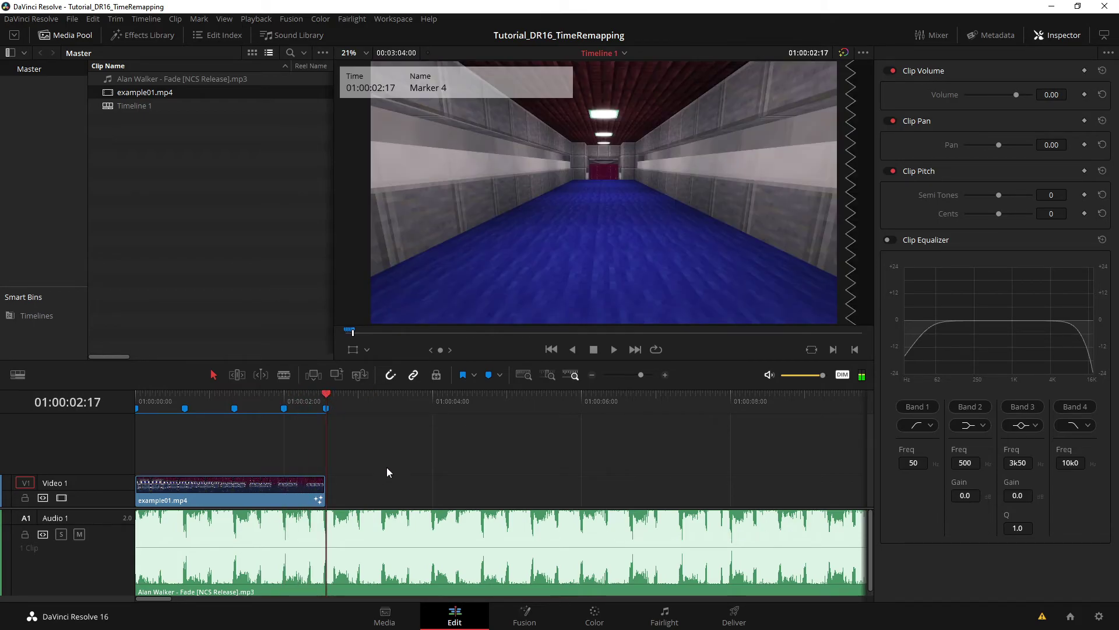
scroll(387, 467, down, 2)
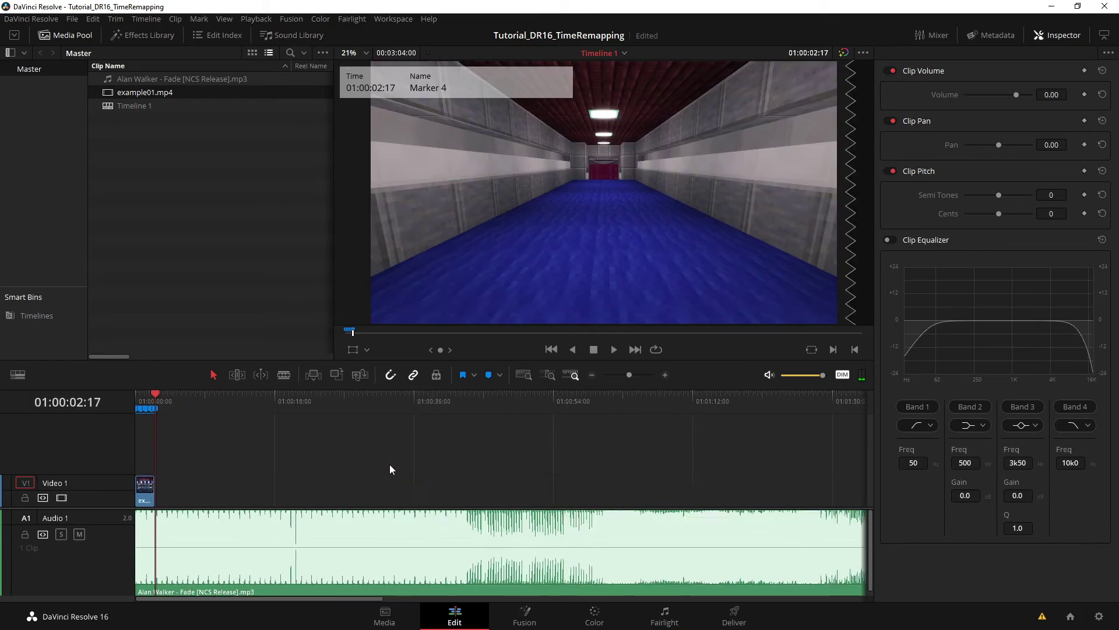
scroll(390, 466, up, 3)
click(336, 399)
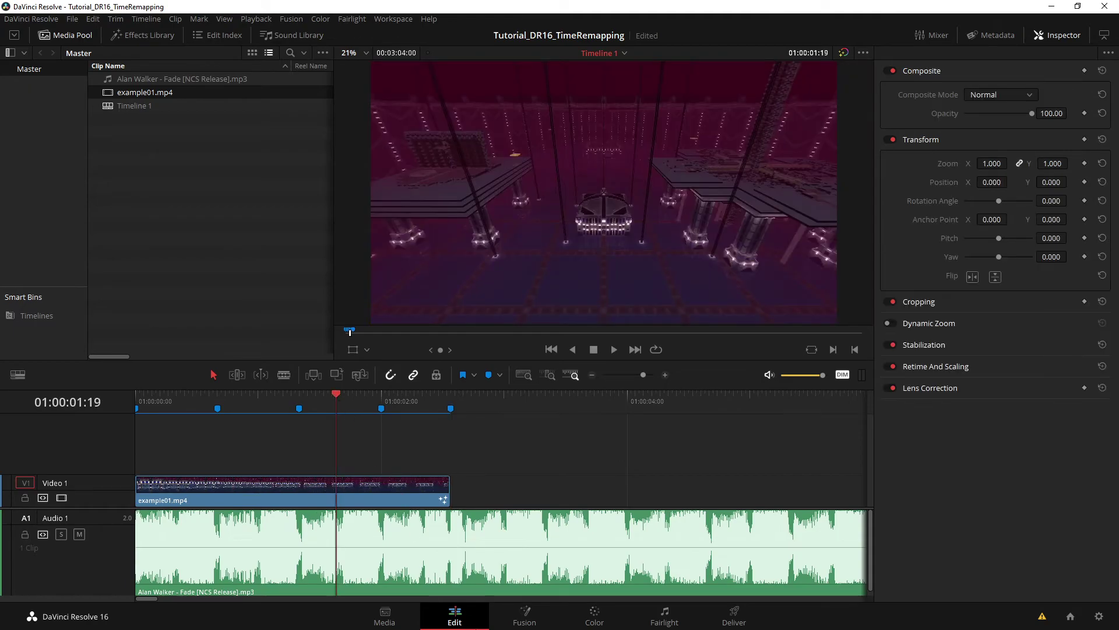
click(524, 613)
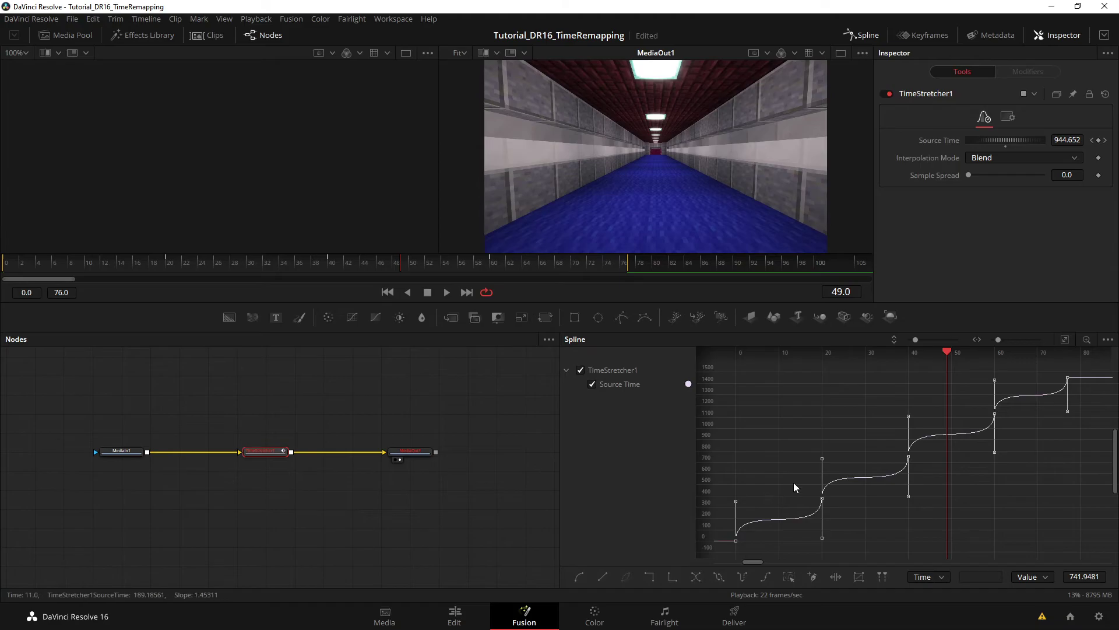
drag(735, 503, 746, 500)
drag(823, 537, 813, 536)
drag(908, 496, 900, 498)
drag(994, 453, 985, 452)
drag(1067, 411, 1058, 411)
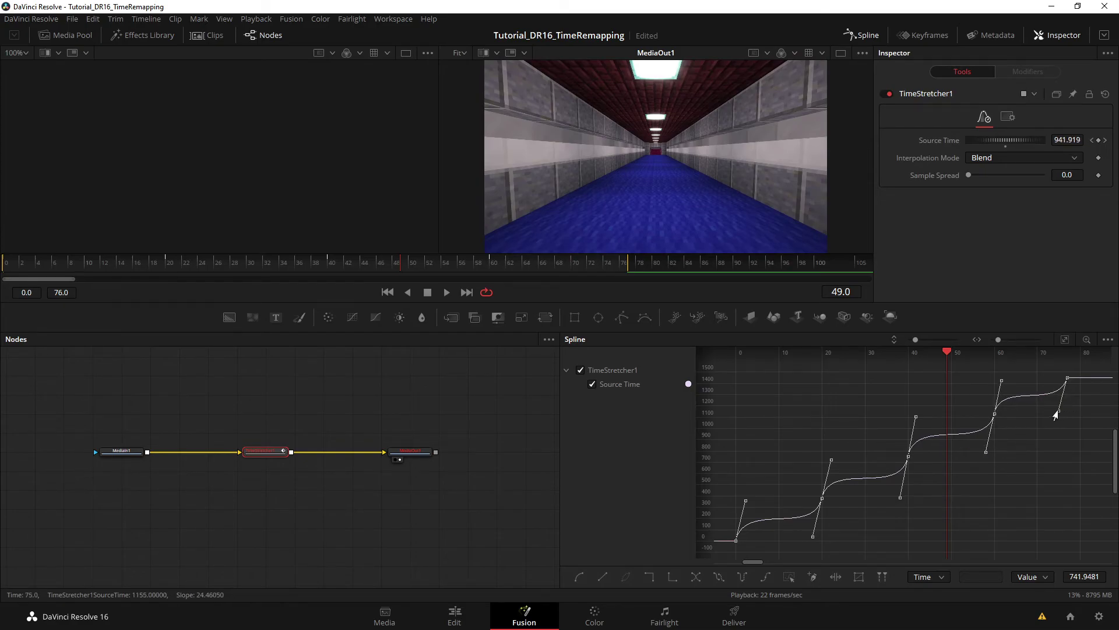
Step: Return to the edit timeline and play the trimmed clip from 01:00:00:00 to check the softened speed ramps against the music
click(466, 625)
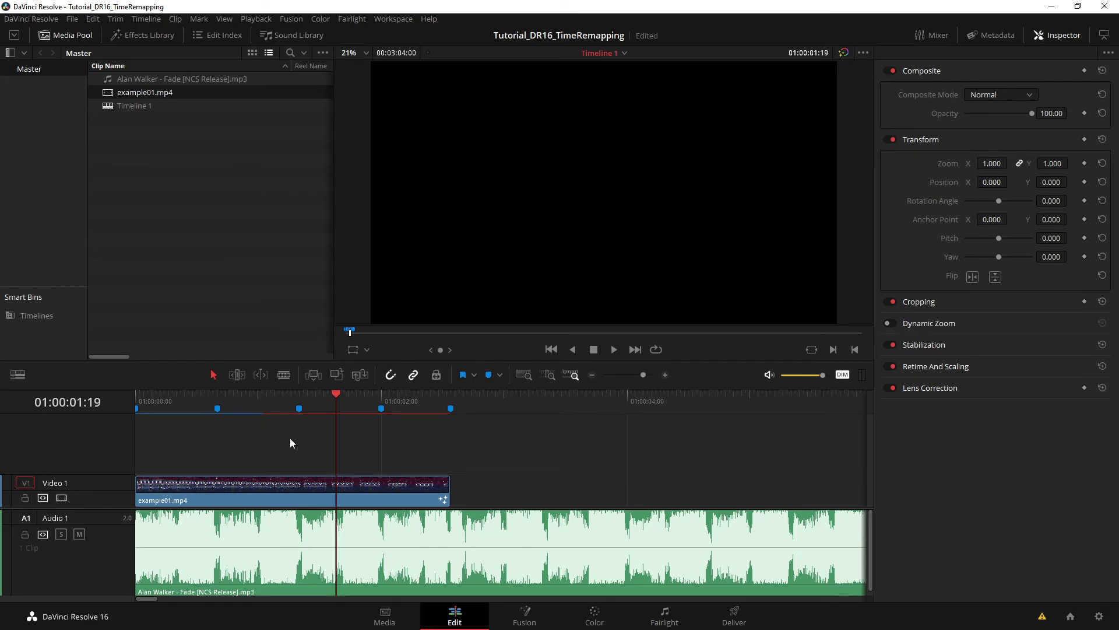
click(135, 394)
key(space)
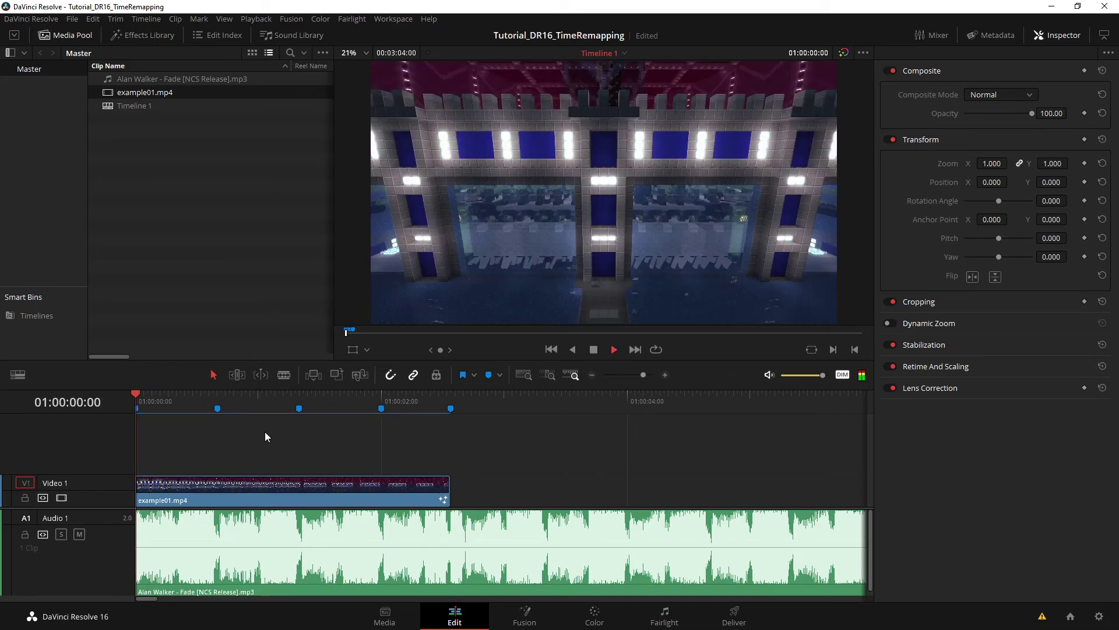
key(space)
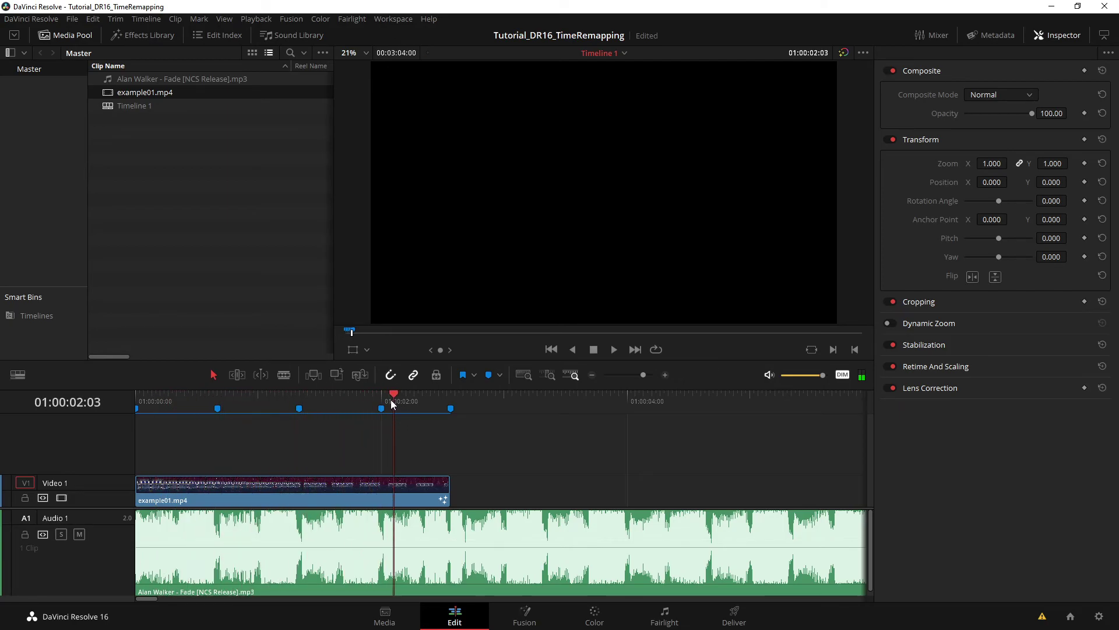
drag(390, 398, 176, 403)
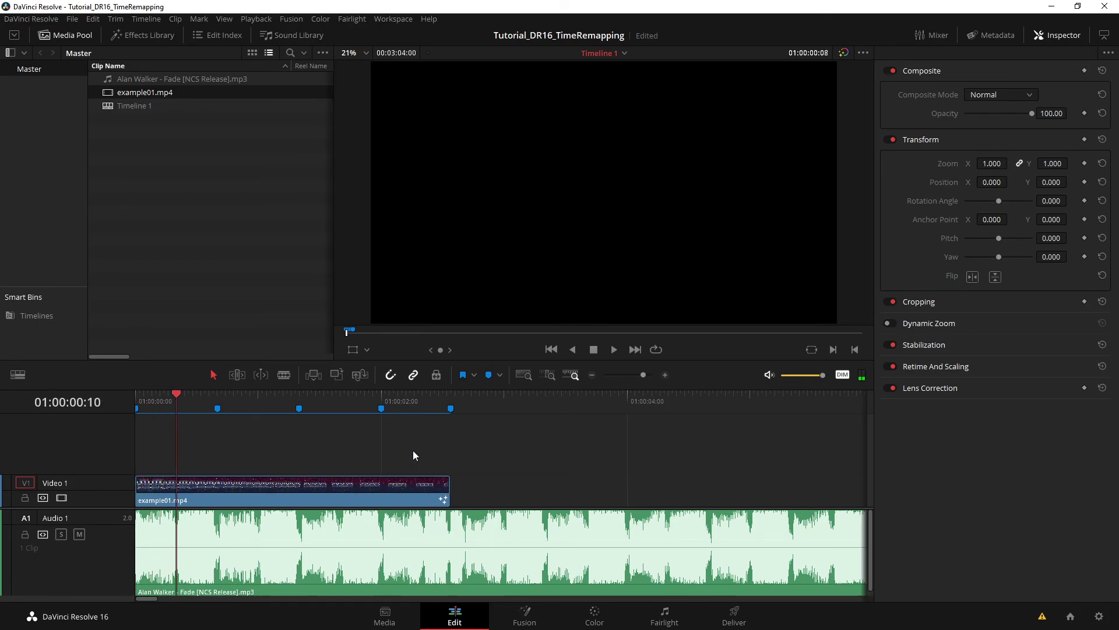
Step: Undo the split and deletion on the example01.mp4 clip and convert the full clip into a compound clip named example01-cc
key(ctrl+z)
key(ctrl+z)
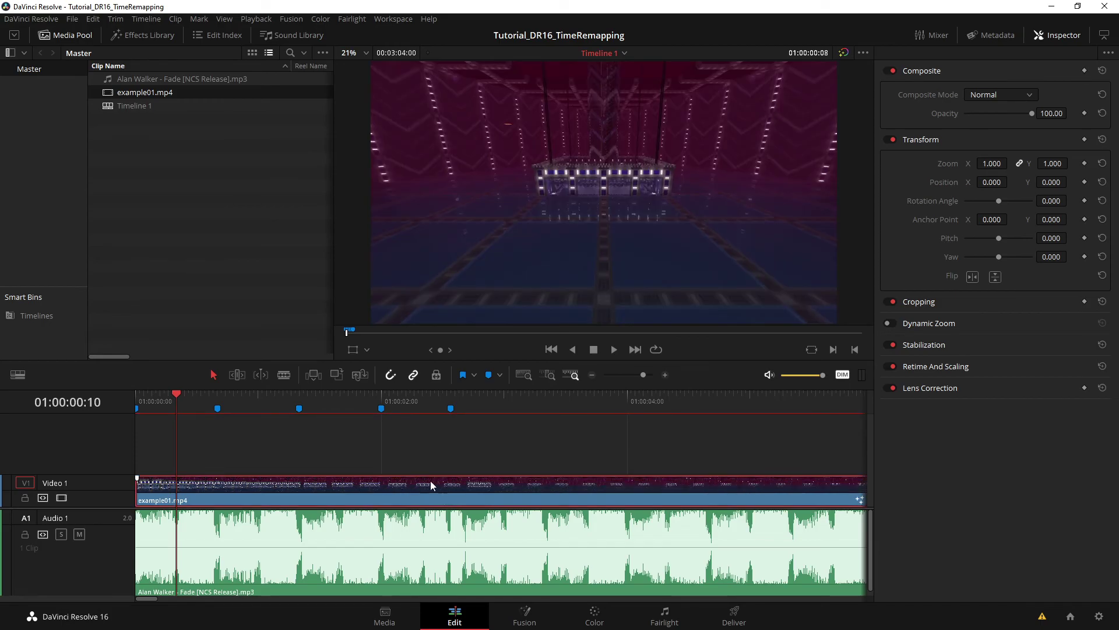
right_click(471, 484)
click(568, 149)
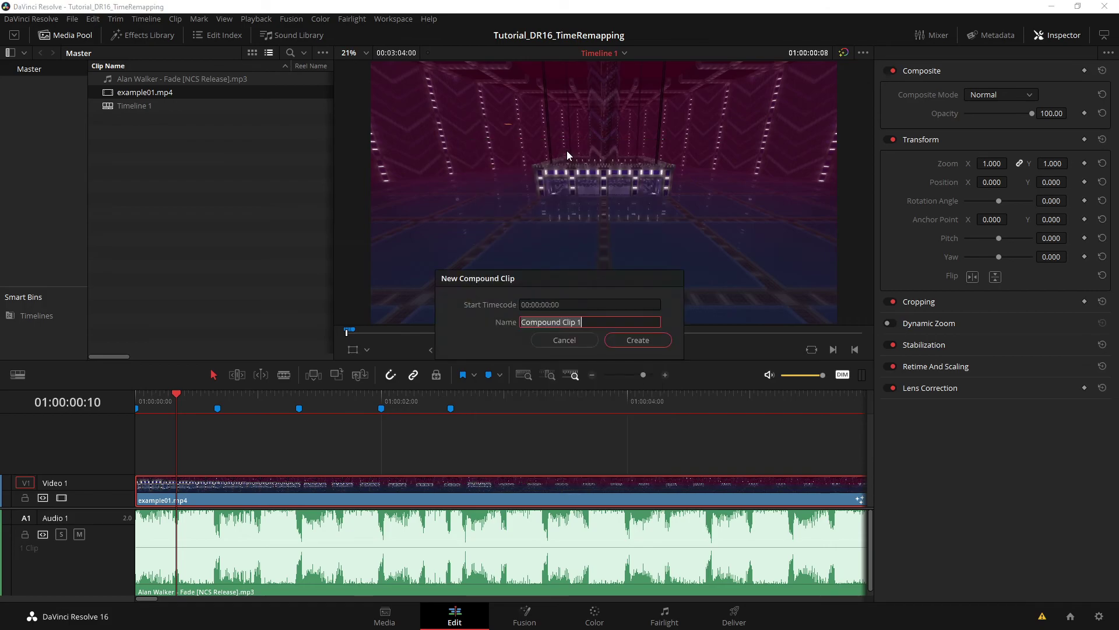
text(example01)
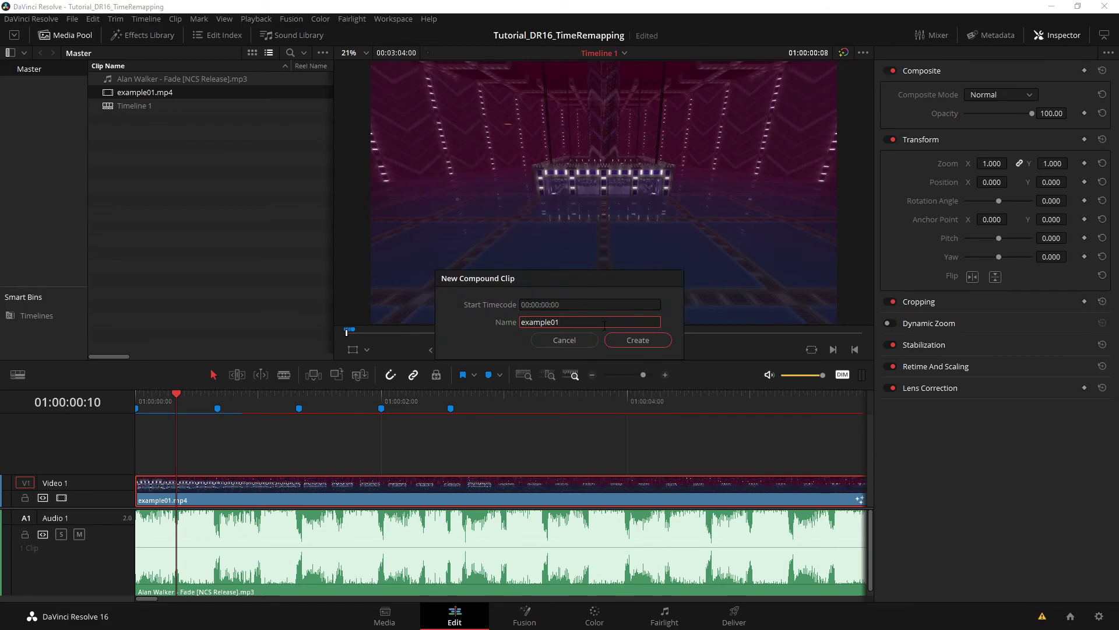
text(-cc)
click(629, 341)
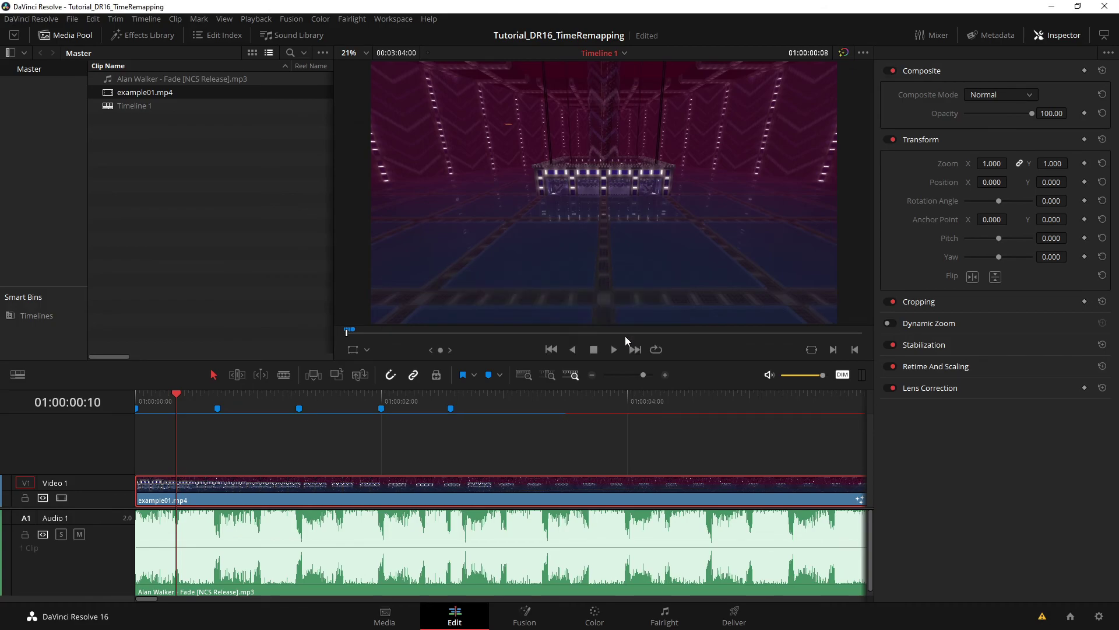
Step: Split the example01-cc compound clip at Marker 4, 01:00:02:17, and delete the part after it
click(455, 407)
key(b)
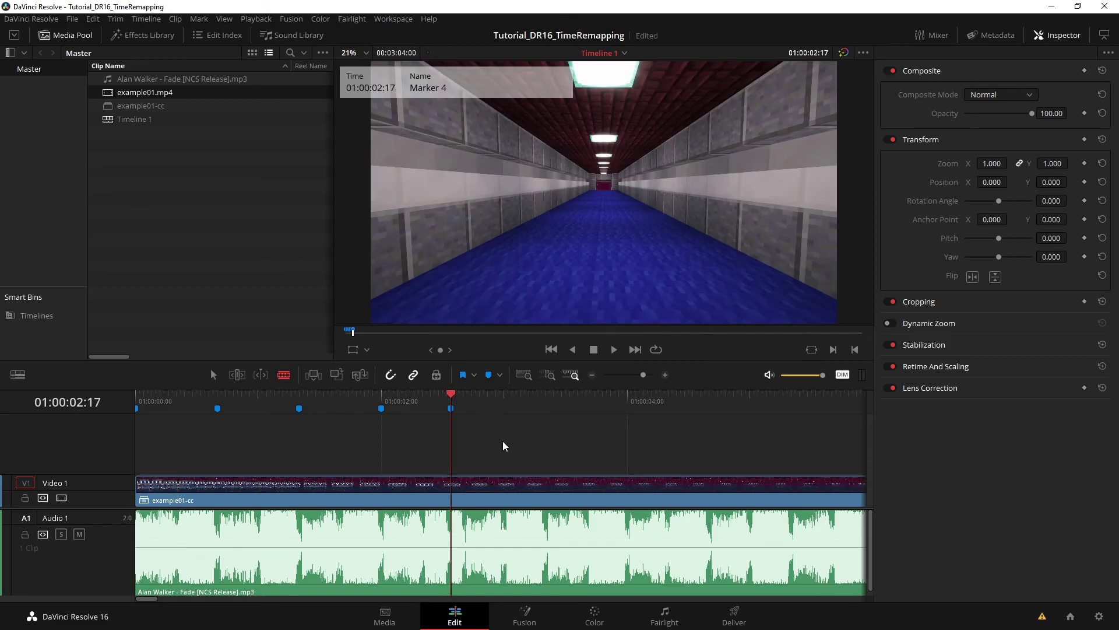
click(452, 490)
key(a)
click(494, 482)
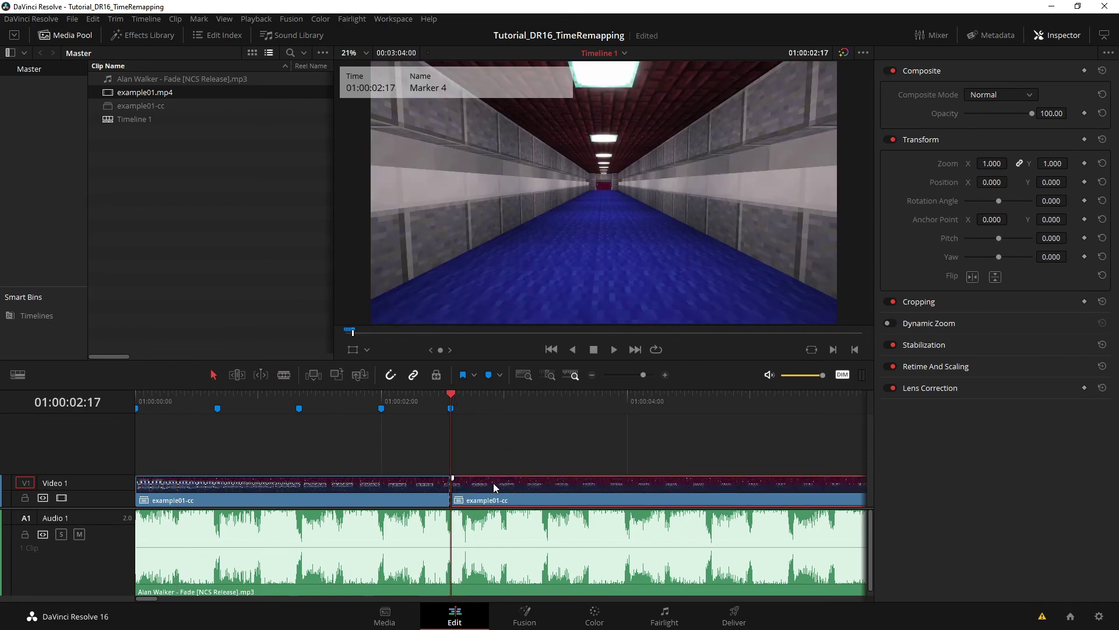
key(Delete)
Step: Play the trimmed compound clip with the music twice from the start of the timeline
drag(168, 393, 136, 387)
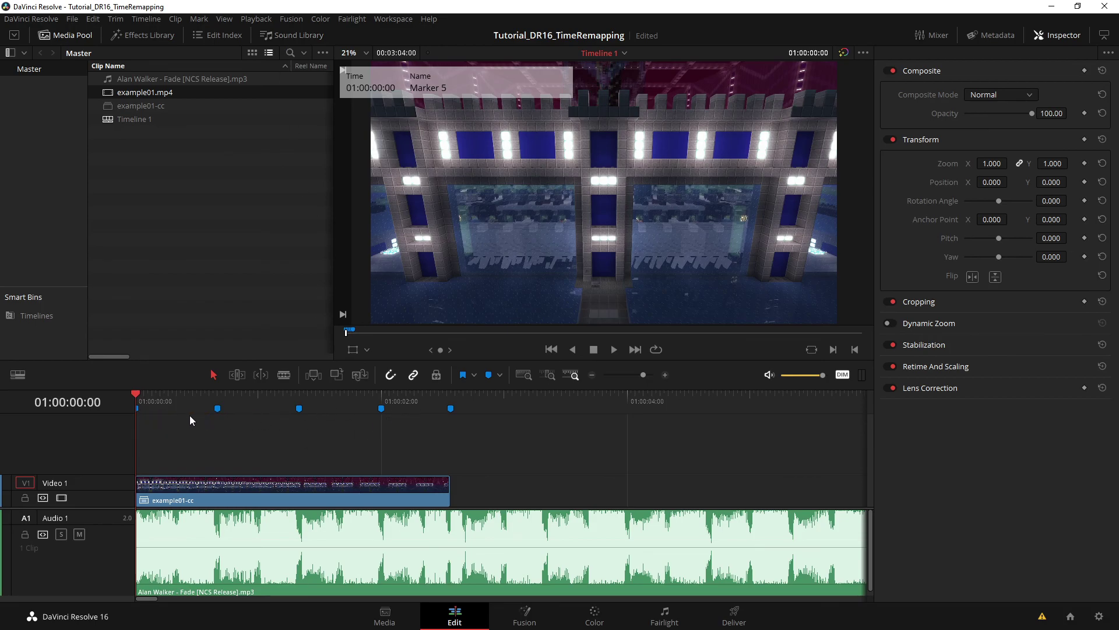
key(space)
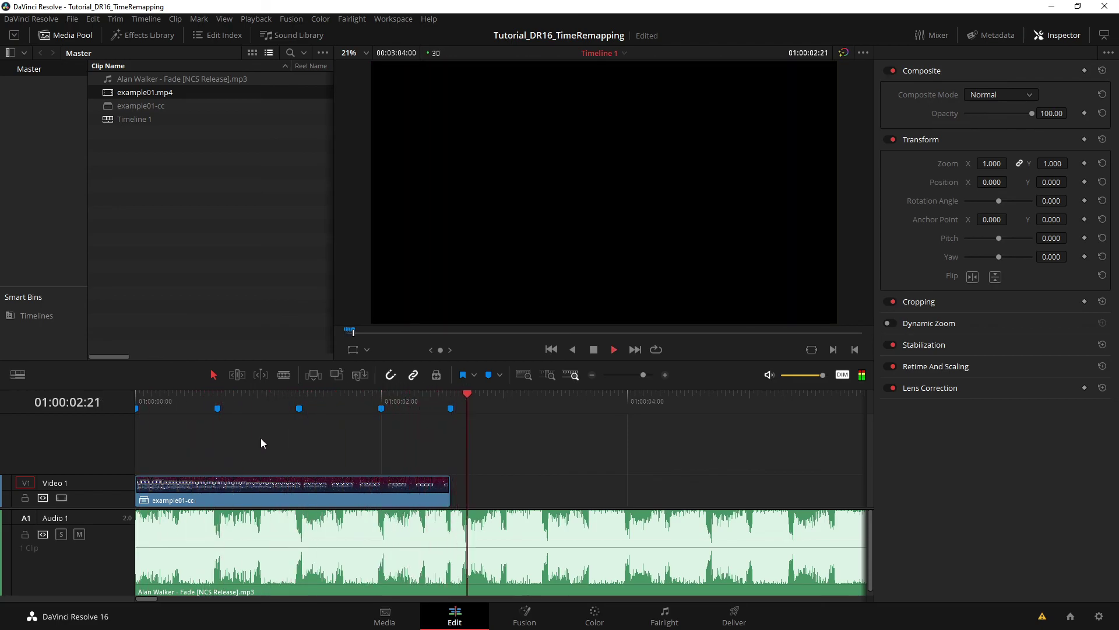
key(space)
drag(277, 390, 123, 395)
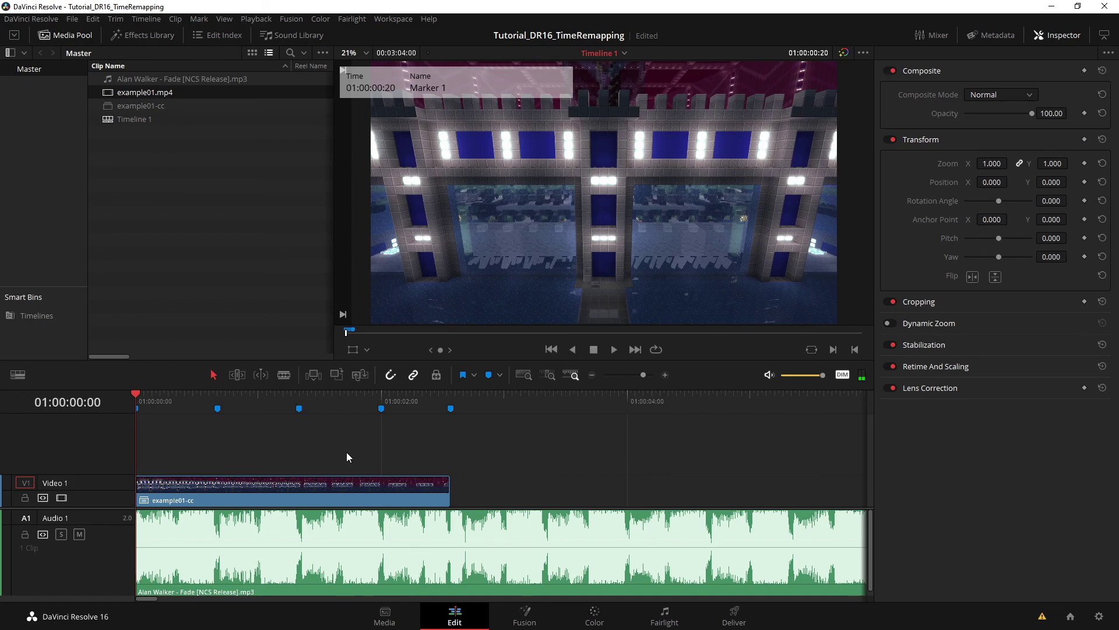
key(space)
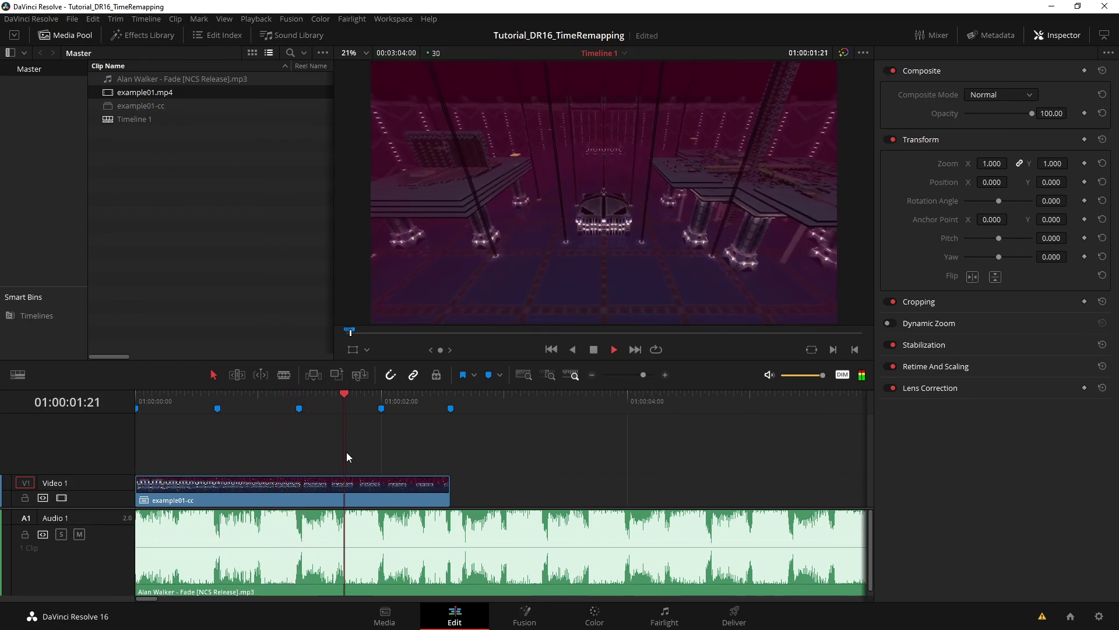
key(space)
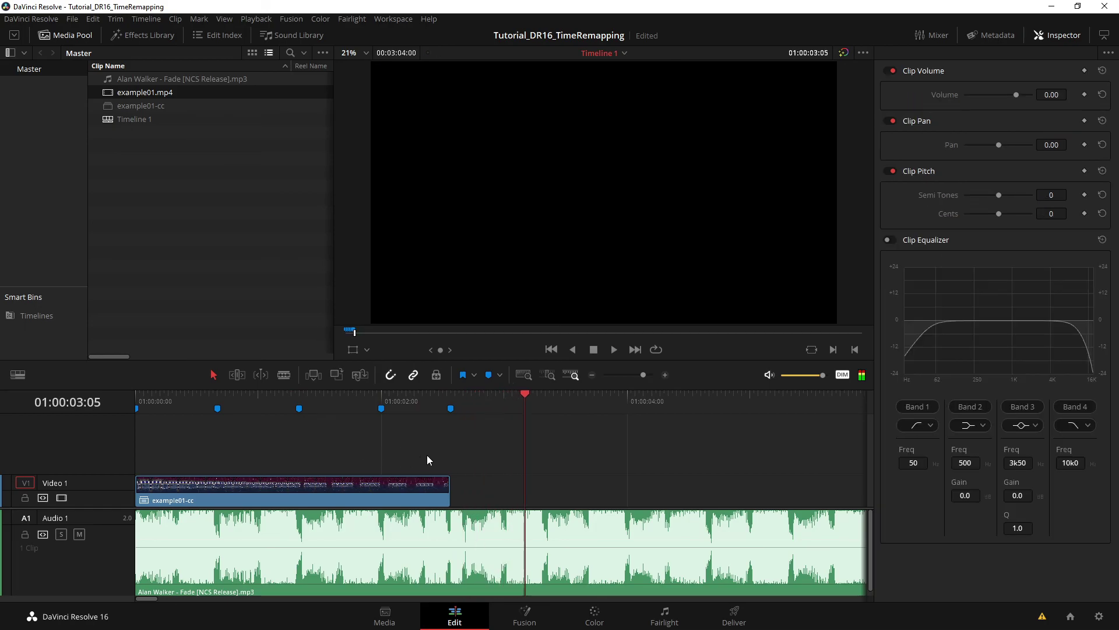